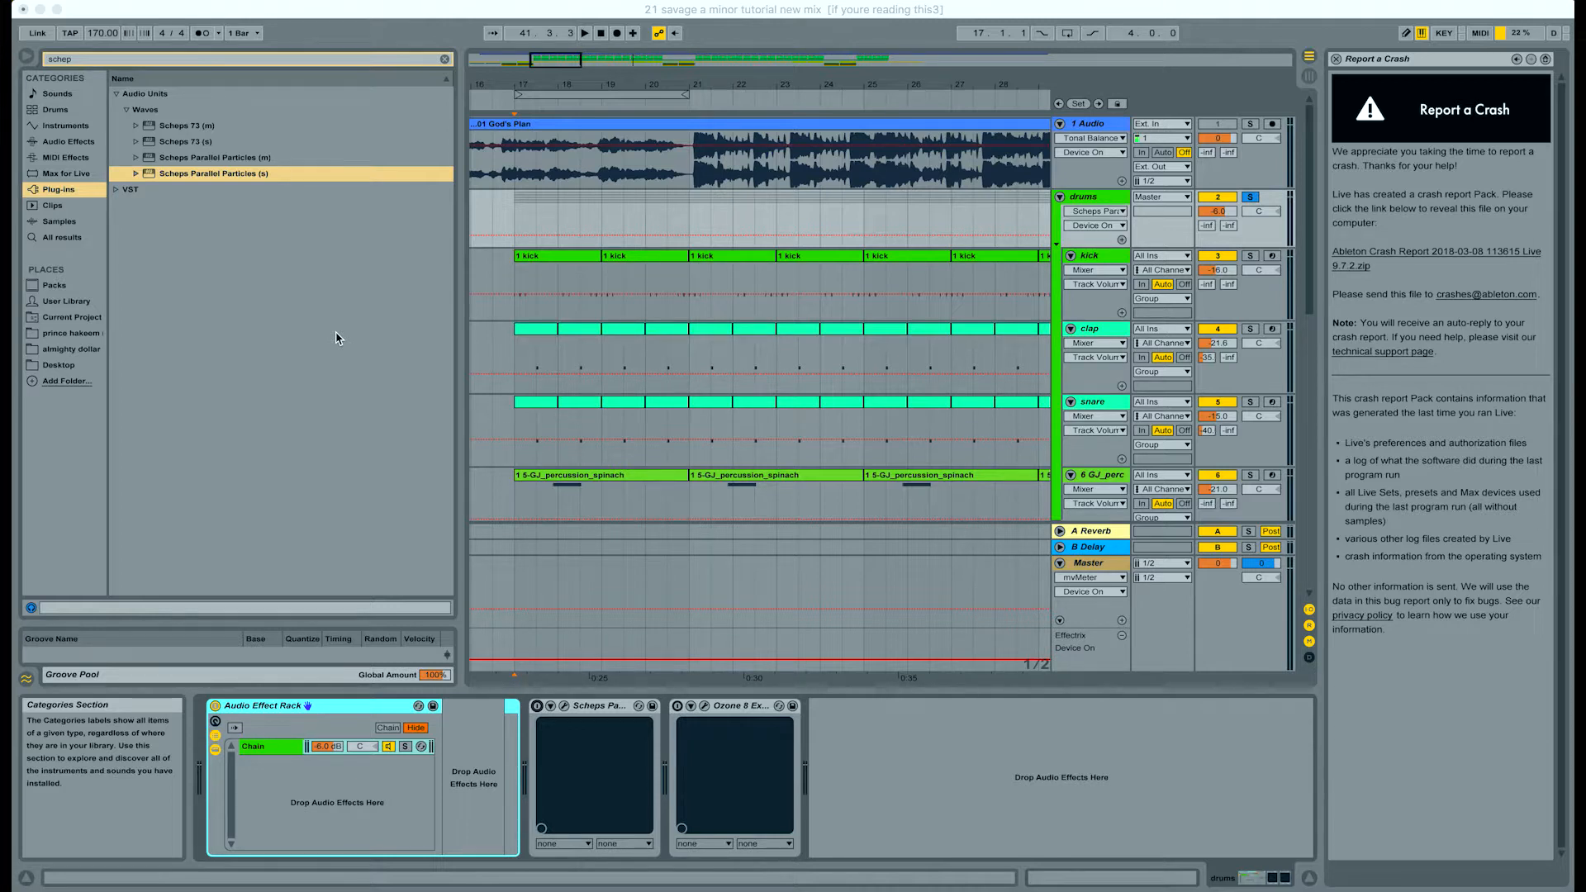
Play the dry drum tracks from bar 17 to hear them before processing
{"action": "left_click", "coordinate": [512, 275]}
{"action": "key", "text": "space"}
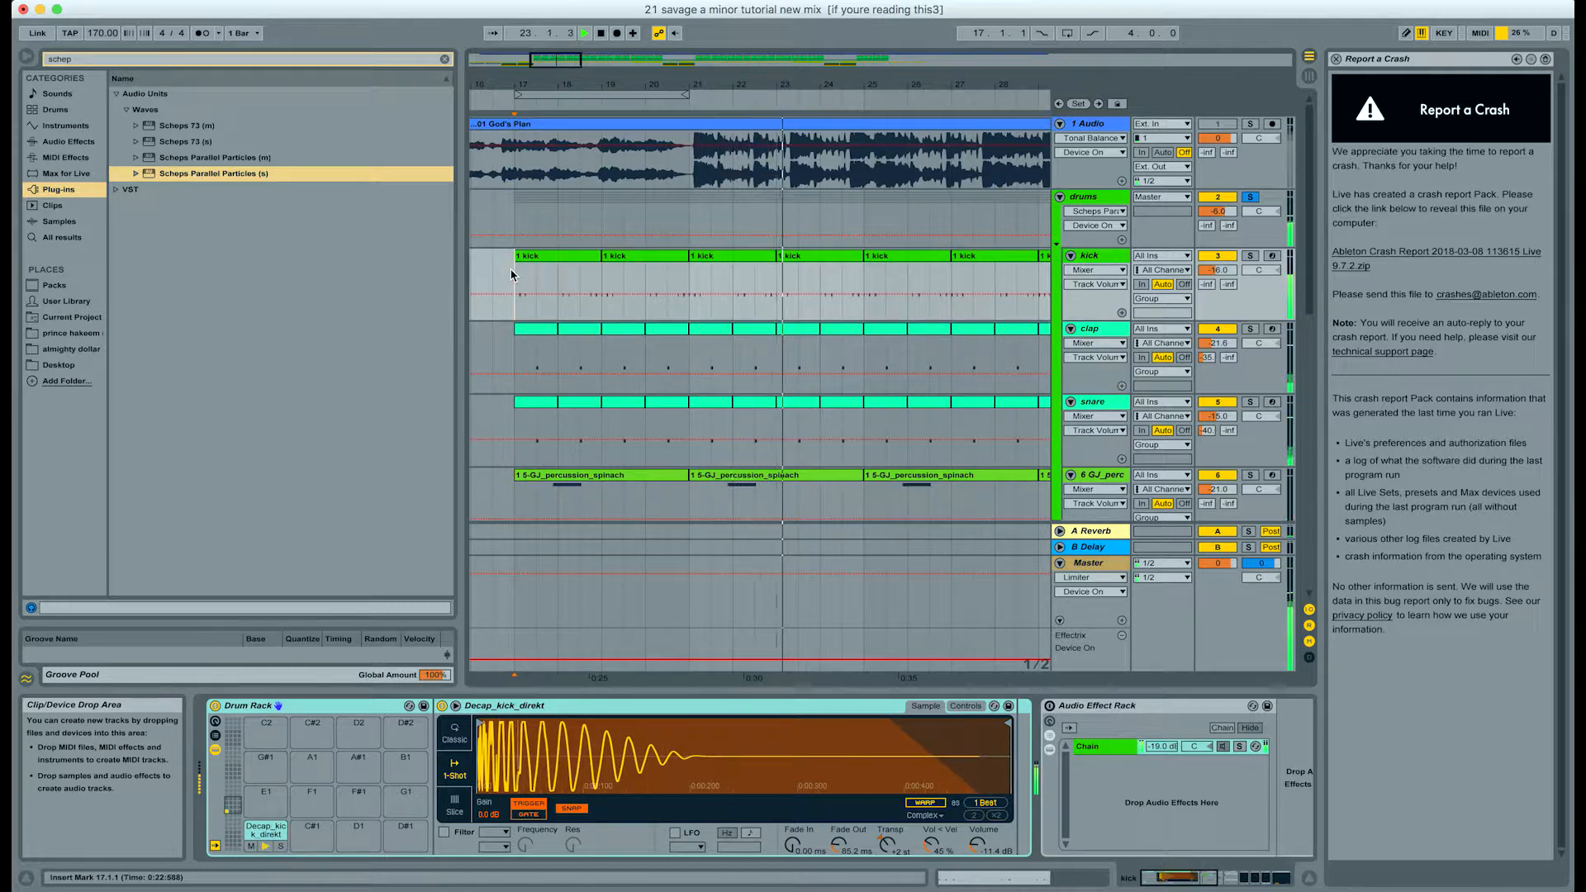
{"action": "key", "text": "space"}
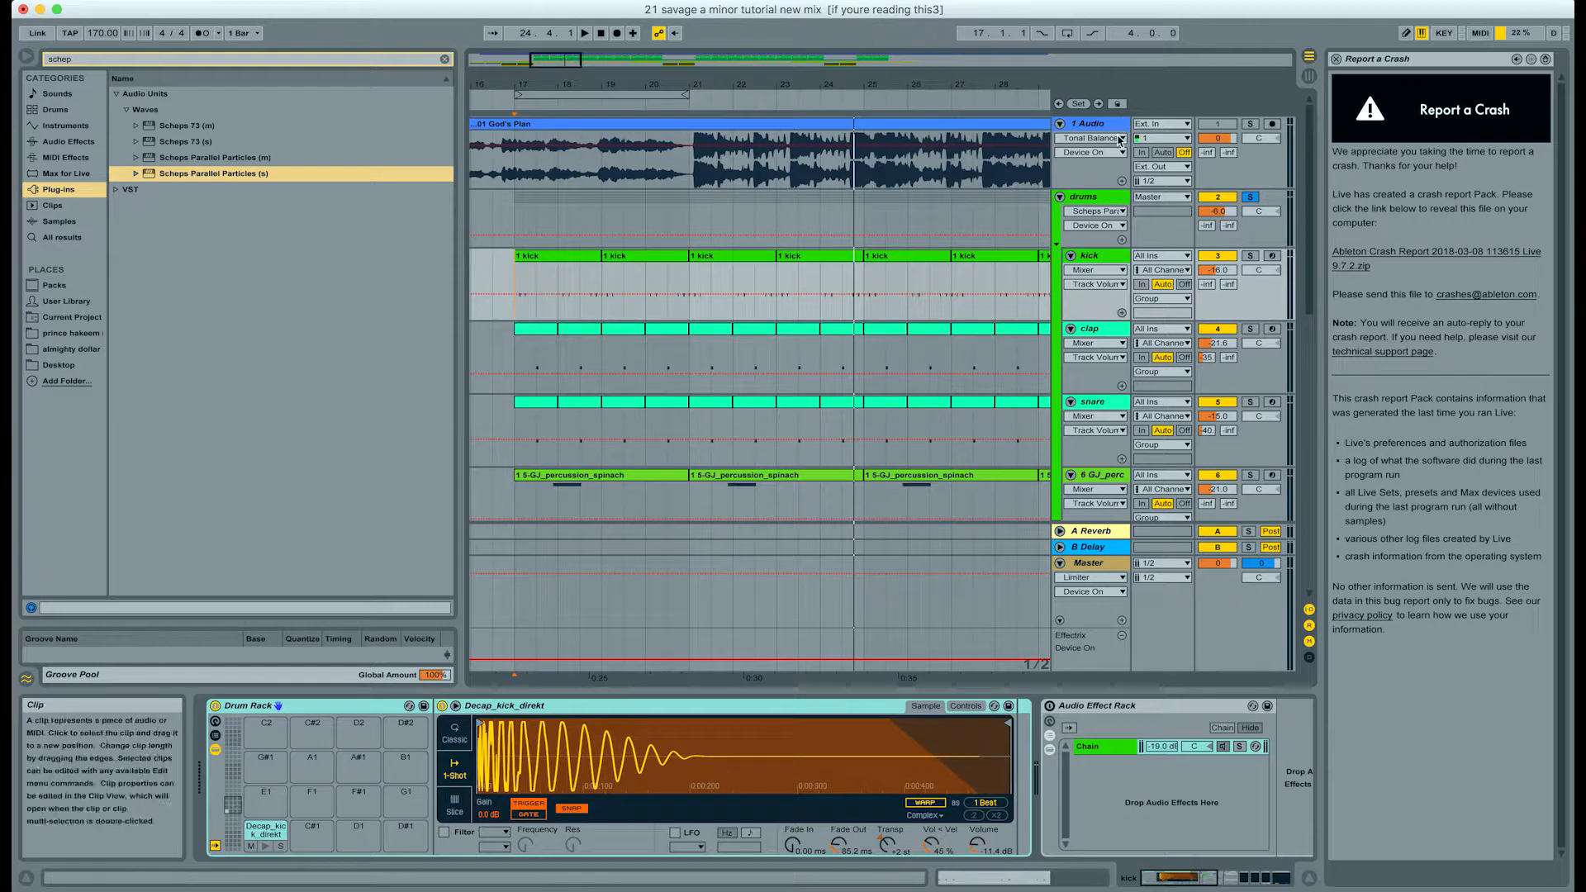
Add the stereo Scheps Parallel Particles plug-in to the drums group and move its window over the arrangement
{"action": "left_click", "coordinate": [1103, 207]}
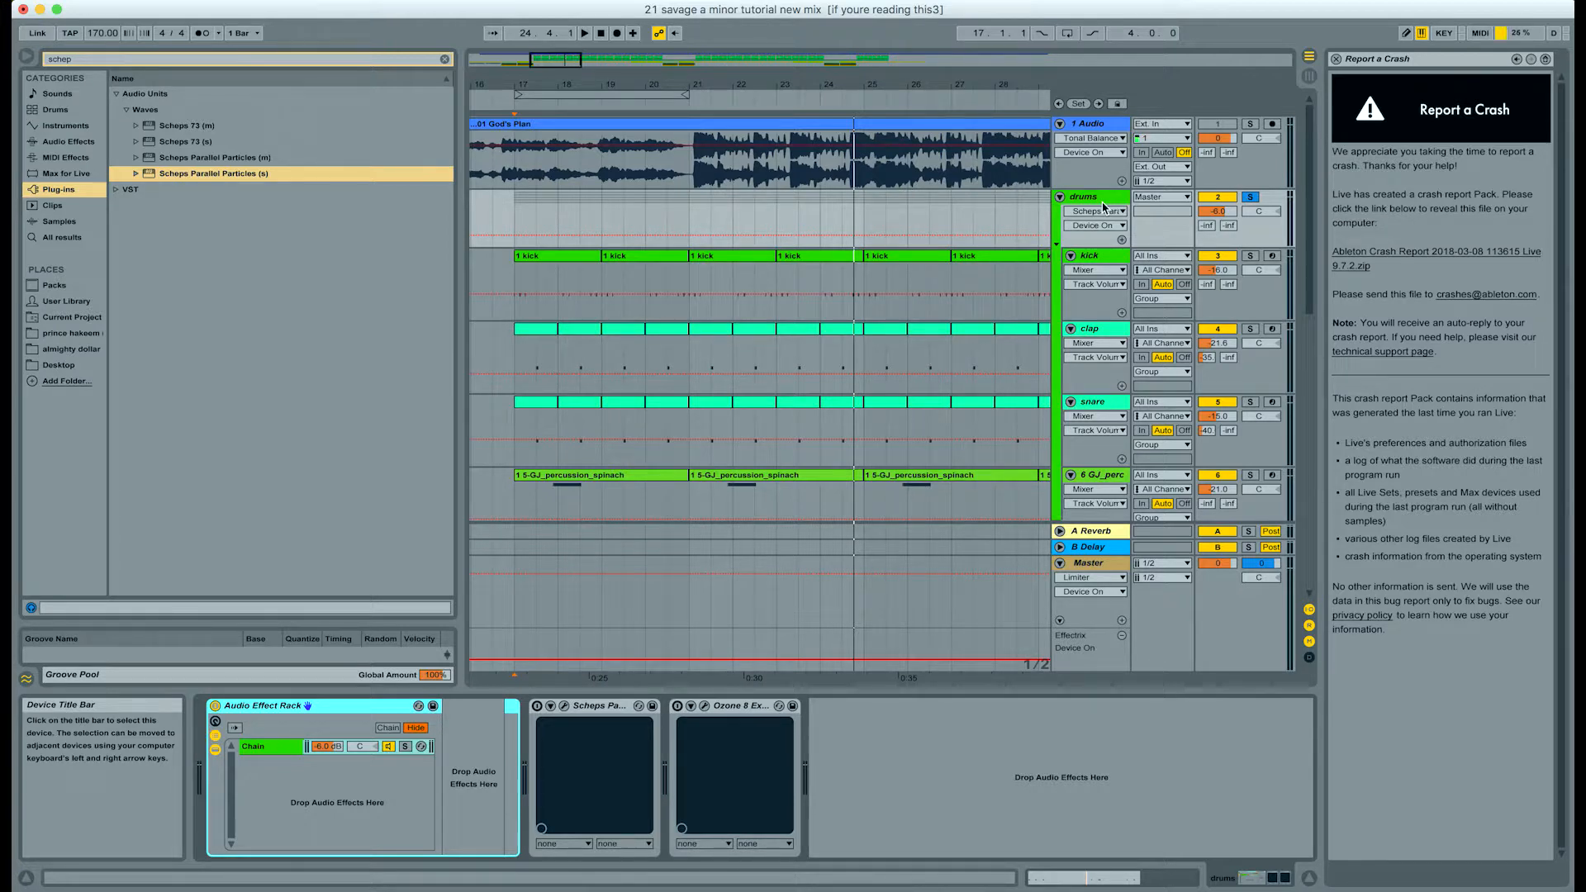
{"action": "left_click", "coordinate": [195, 175]}
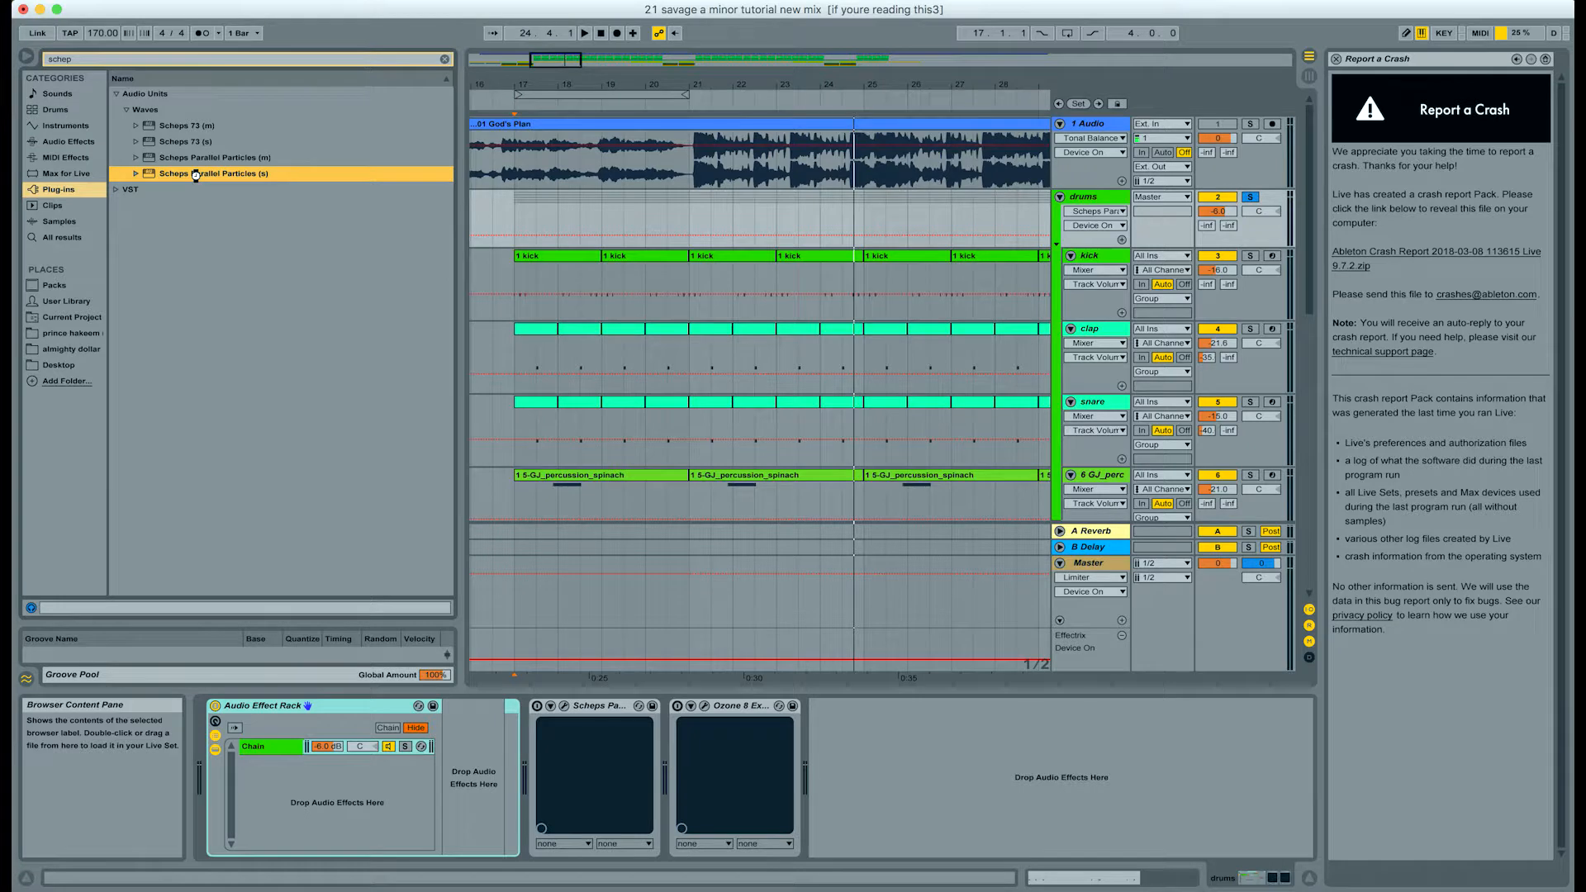
{"action": "double_click", "coordinate": [196, 175]}
{"action": "left_click_drag", "start_coordinate": [429, 84], "coordinate": [793, 105]}
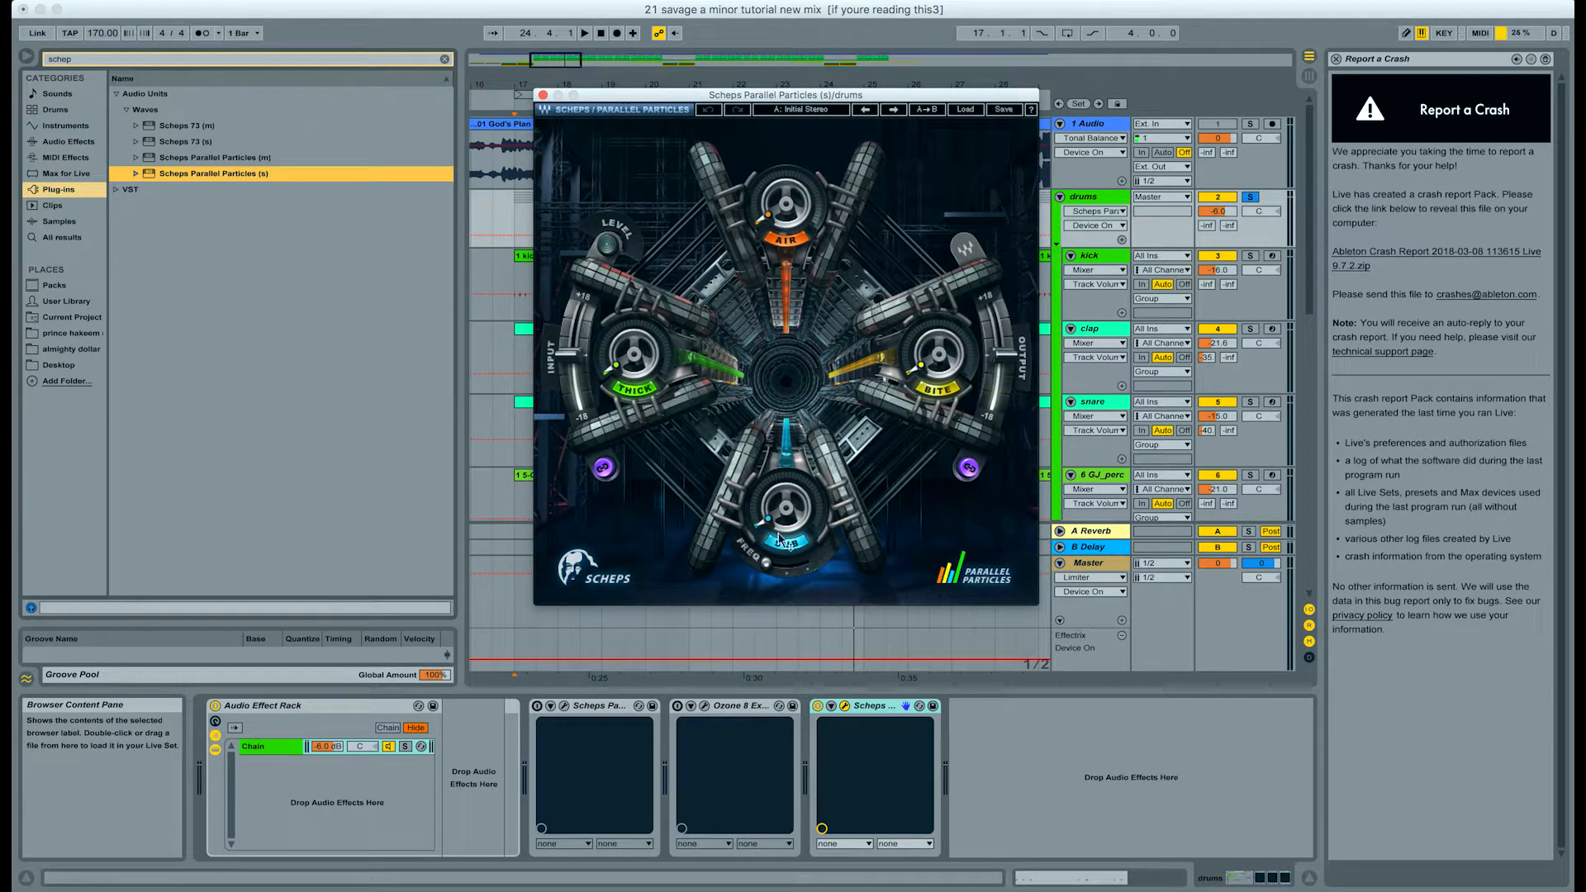
Set the Sub frequency in Scheps Parallel Particles to about 56.5 Hz
{"action": "mouse_move", "coordinate": [803, 510]}
{"action": "mouse_move", "coordinate": [632, 361]}
{"action": "mouse_move", "coordinate": [927, 366]}
{"action": "mouse_move", "coordinate": [780, 572]}
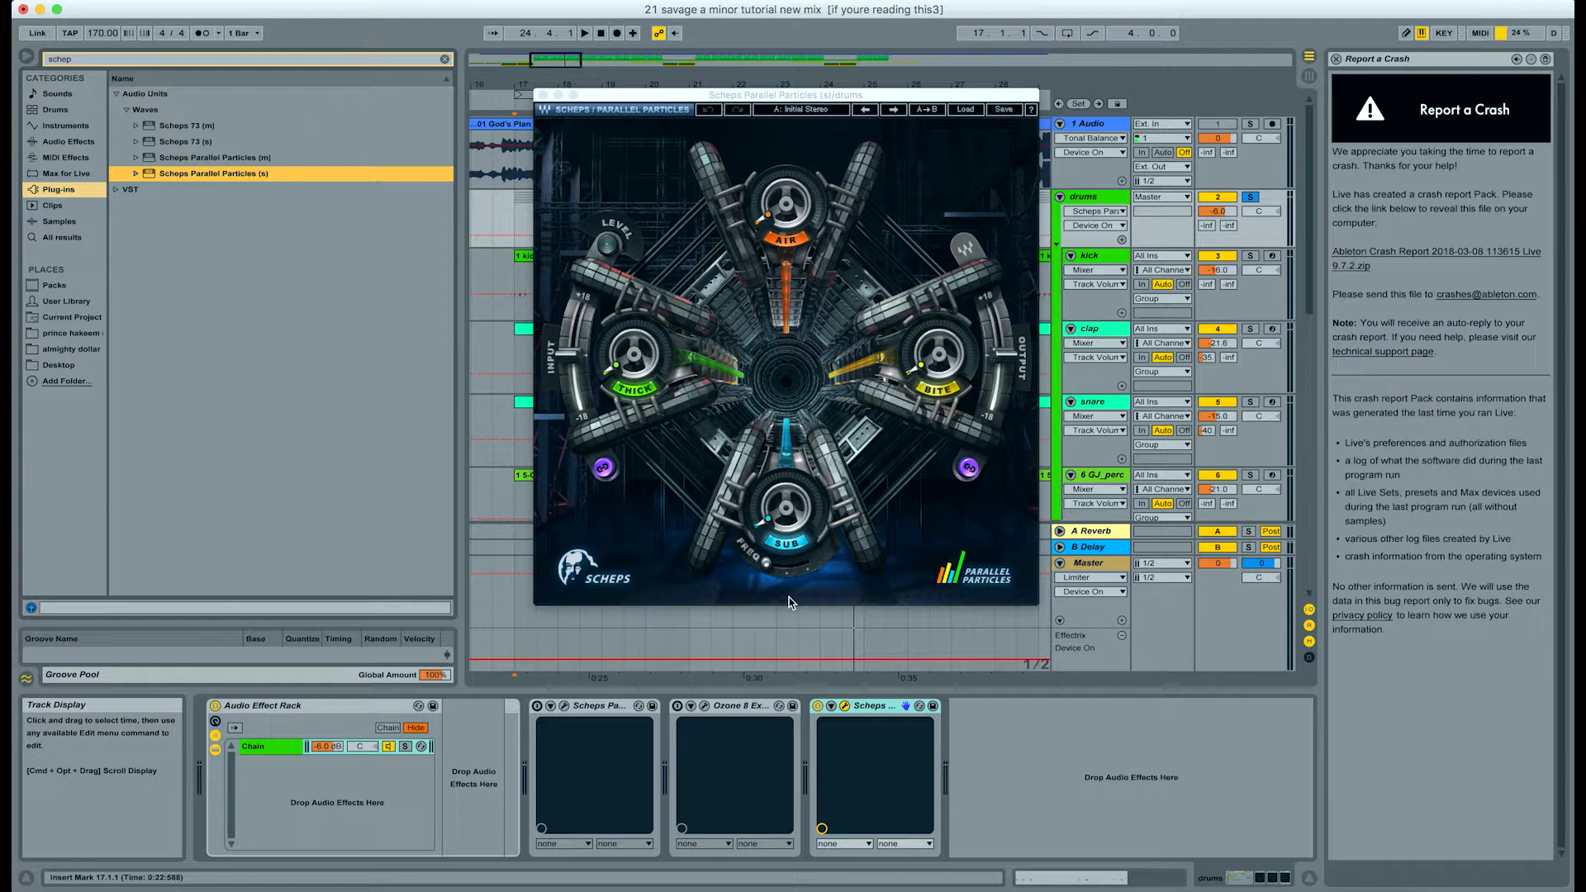
{"action": "left_click_drag", "start_coordinate": [767, 564], "coordinate": [766, 532]}
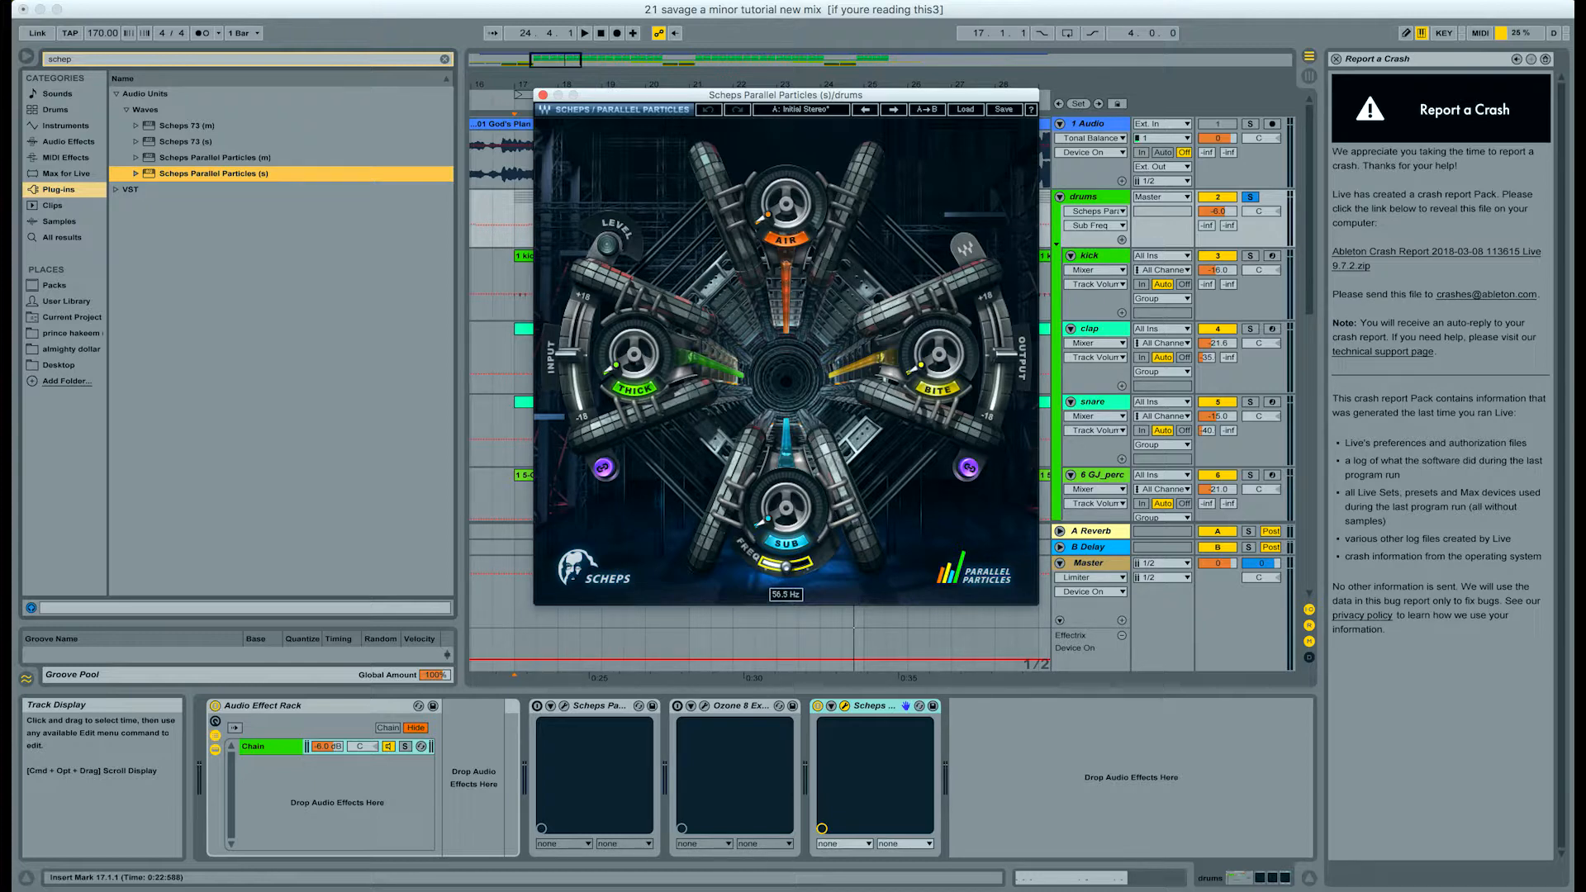
{"action": "left_click_drag", "start_coordinate": [767, 532], "coordinate": [767, 533]}
{"action": "left_click_drag", "start_coordinate": [767, 533], "coordinate": [766, 534]}
Raise the Sub amount to about 60.6 during playback and compare the drums with Sub switched off and on
{"action": "mouse_move", "coordinate": [768, 519]}
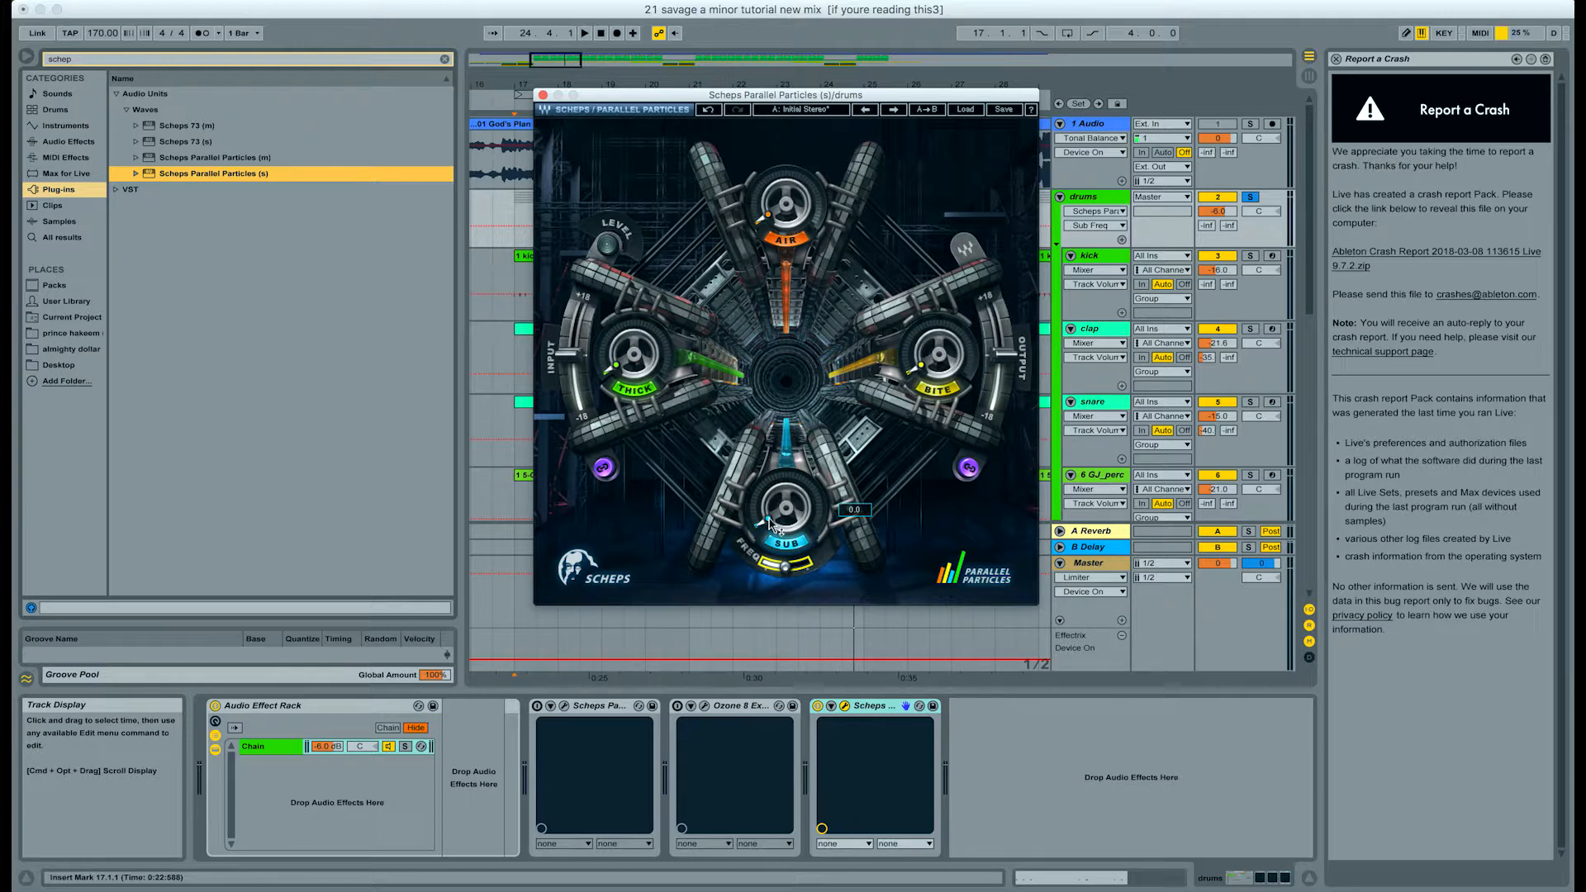
{"action": "left_click_drag", "start_coordinate": [769, 521], "coordinate": [769, 465]}
{"action": "key", "text": "space"}
{"action": "left_click", "coordinate": [785, 545]}
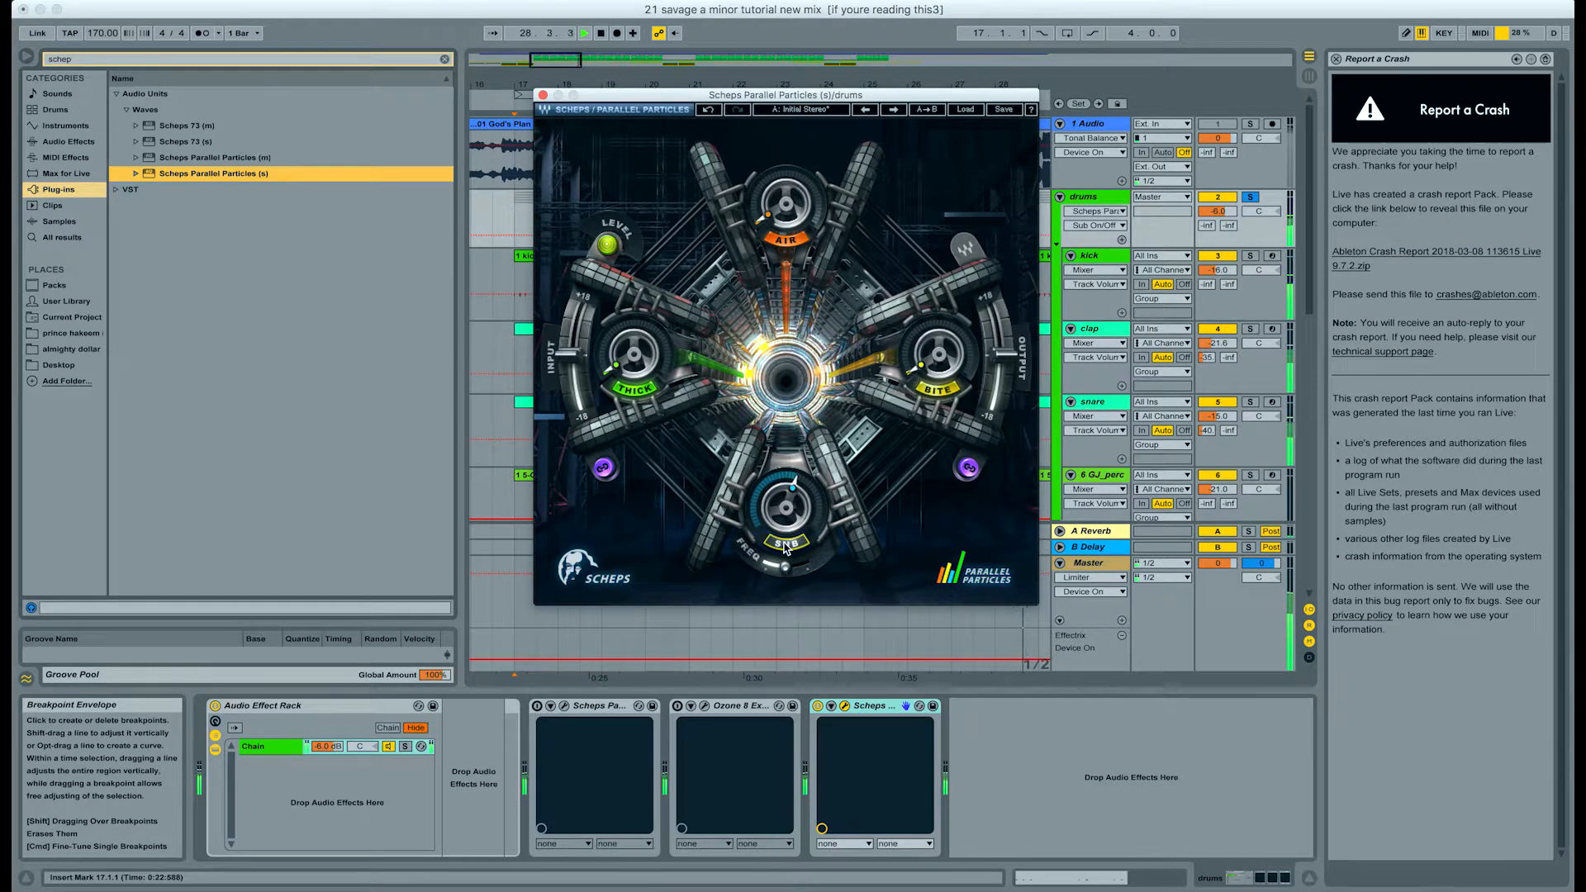
{"action": "left_click", "coordinate": [785, 545]}
{"action": "left_click_drag", "start_coordinate": [785, 505], "coordinate": [785, 493]}
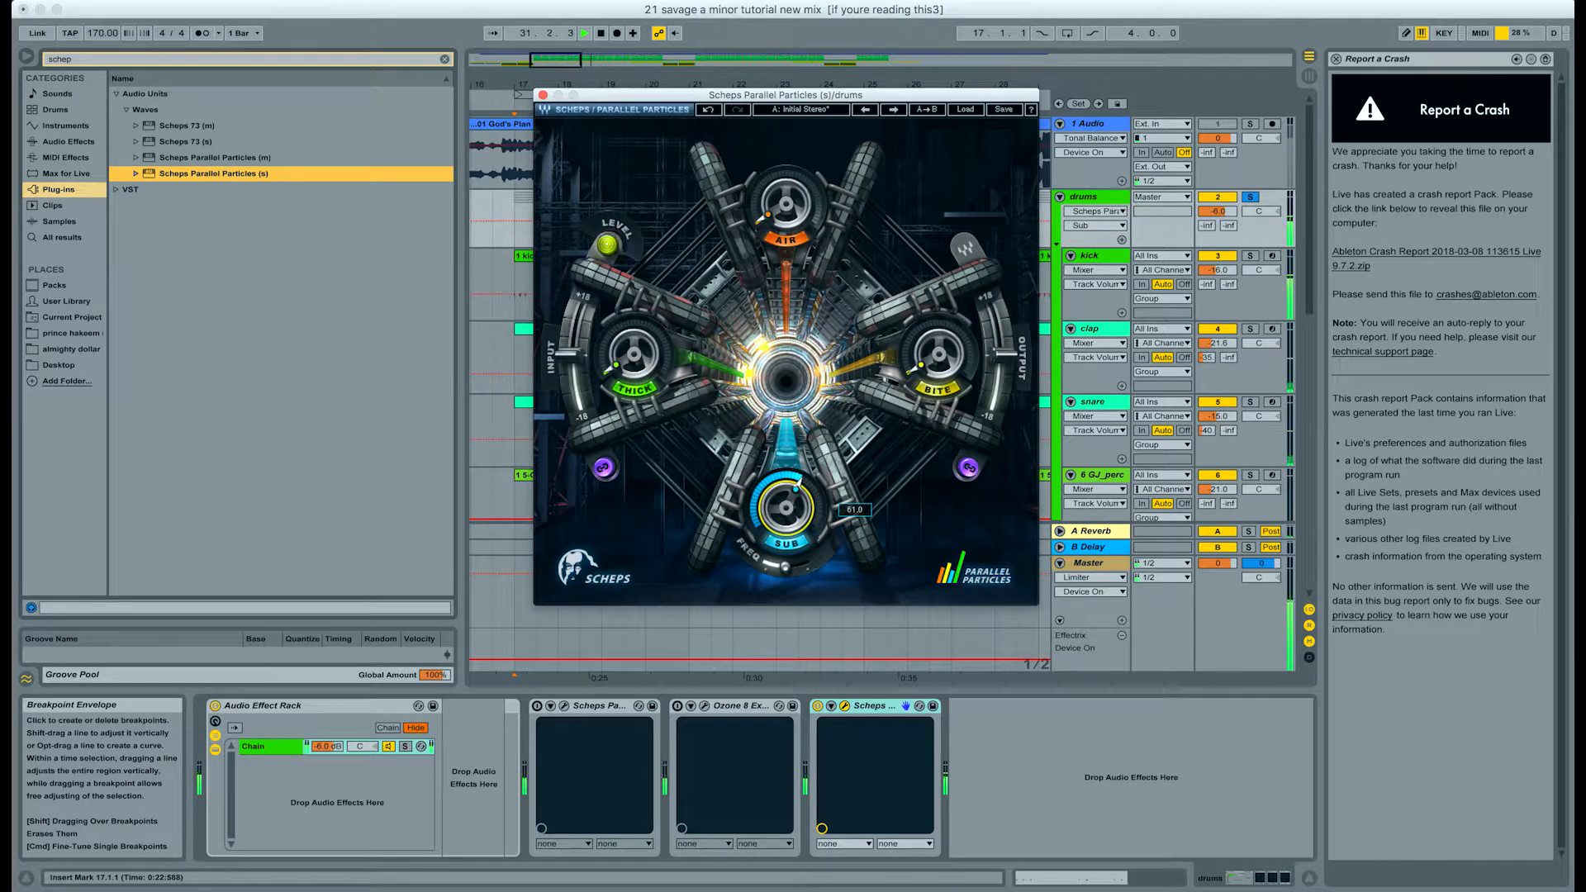
{"action": "left_click_drag", "start_coordinate": [790, 490], "coordinate": [790, 492]}
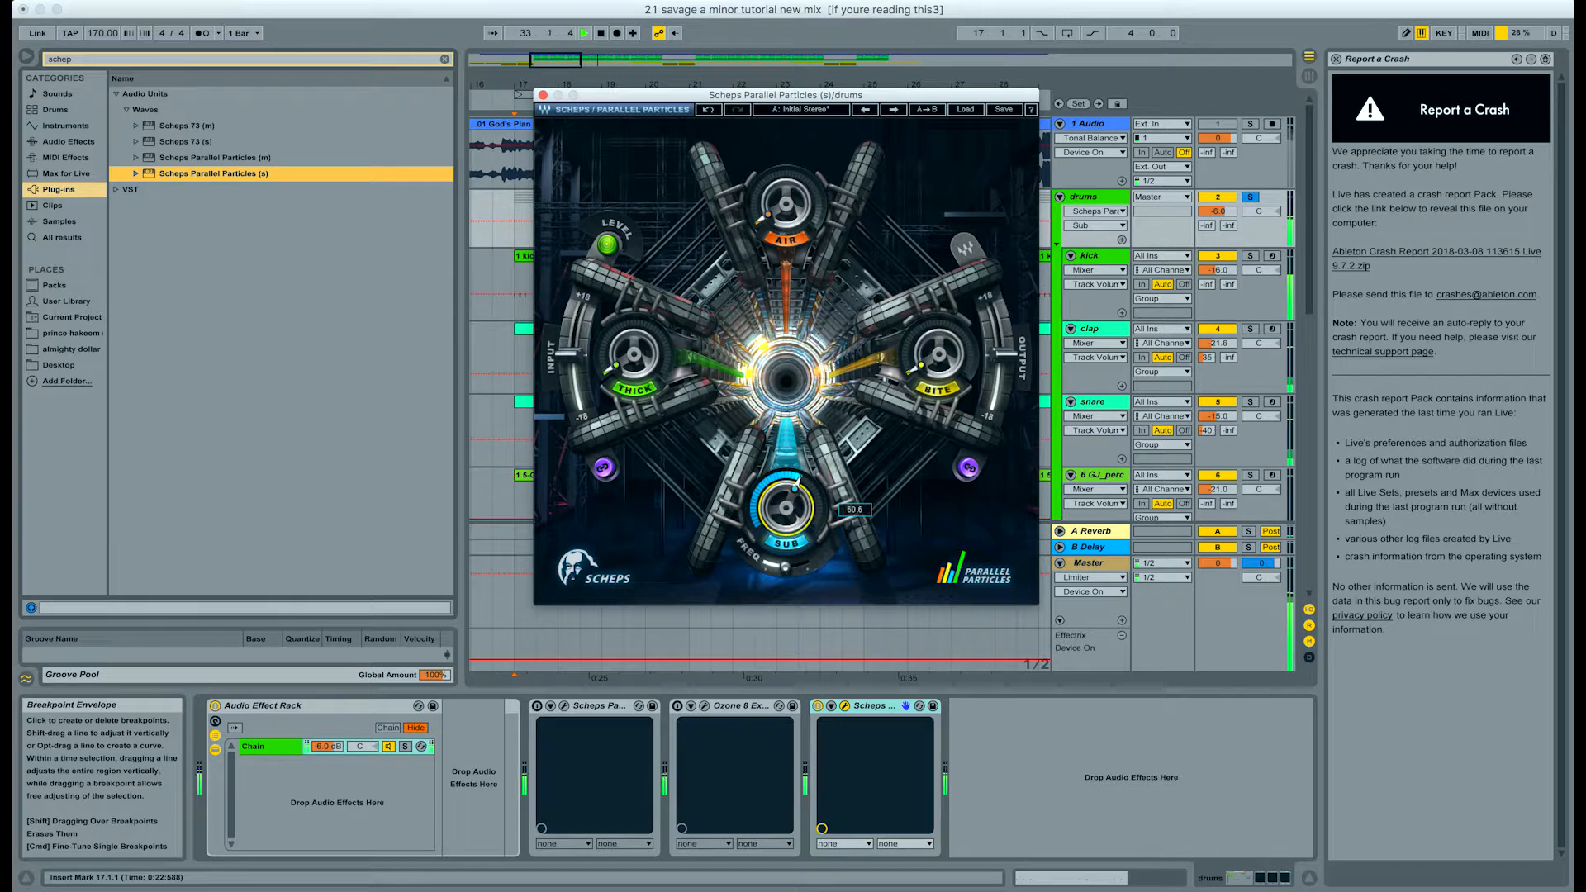
{"action": "left_click", "coordinate": [786, 545]}
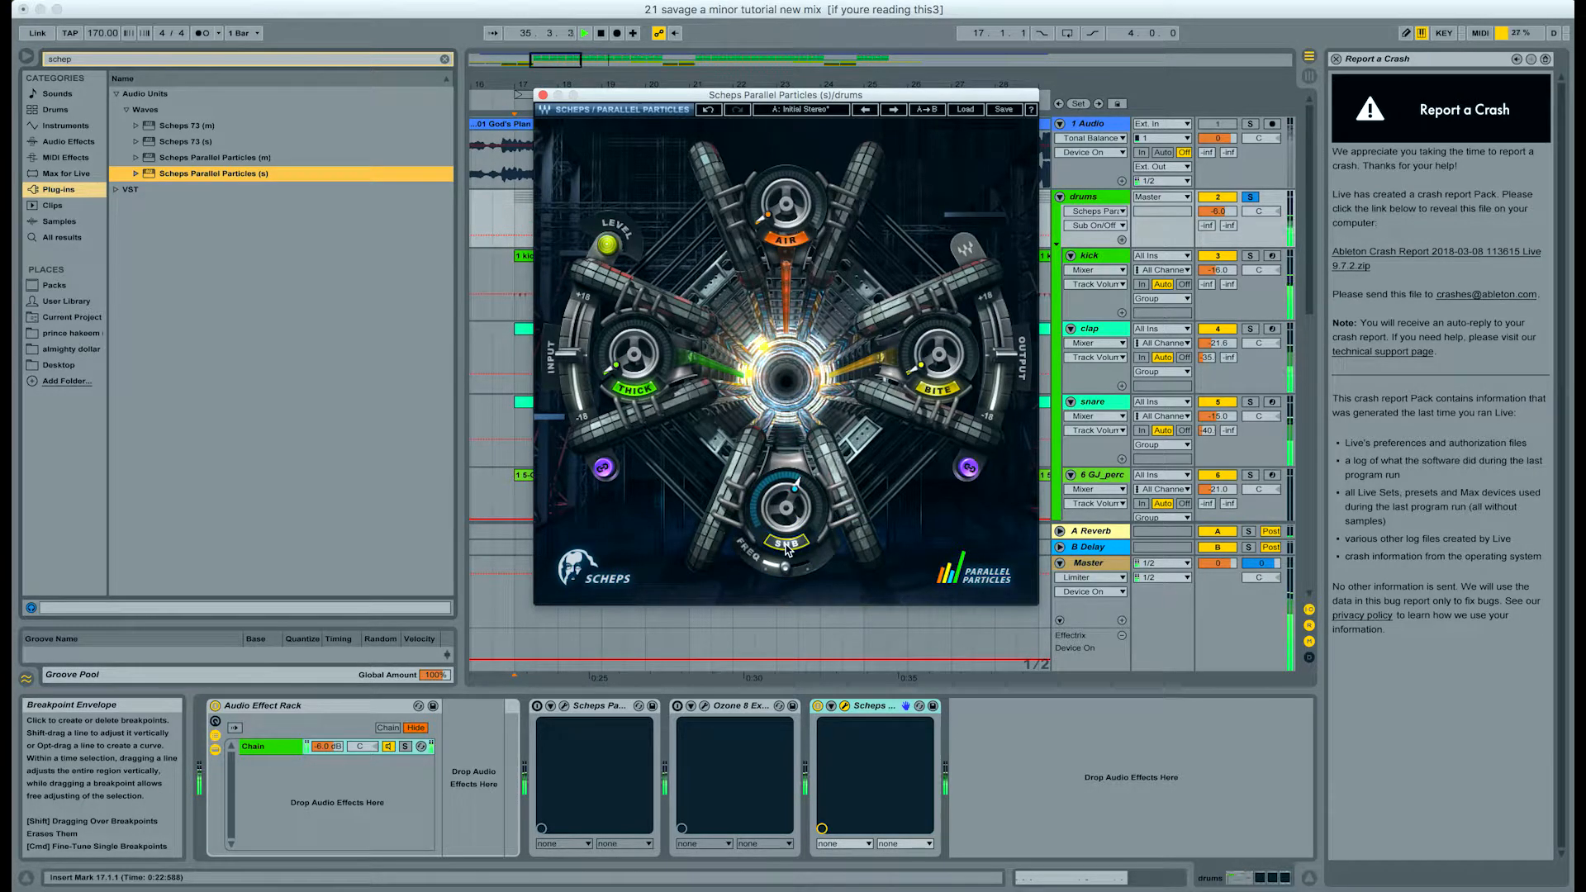
{"action": "left_click", "coordinate": [786, 545]}
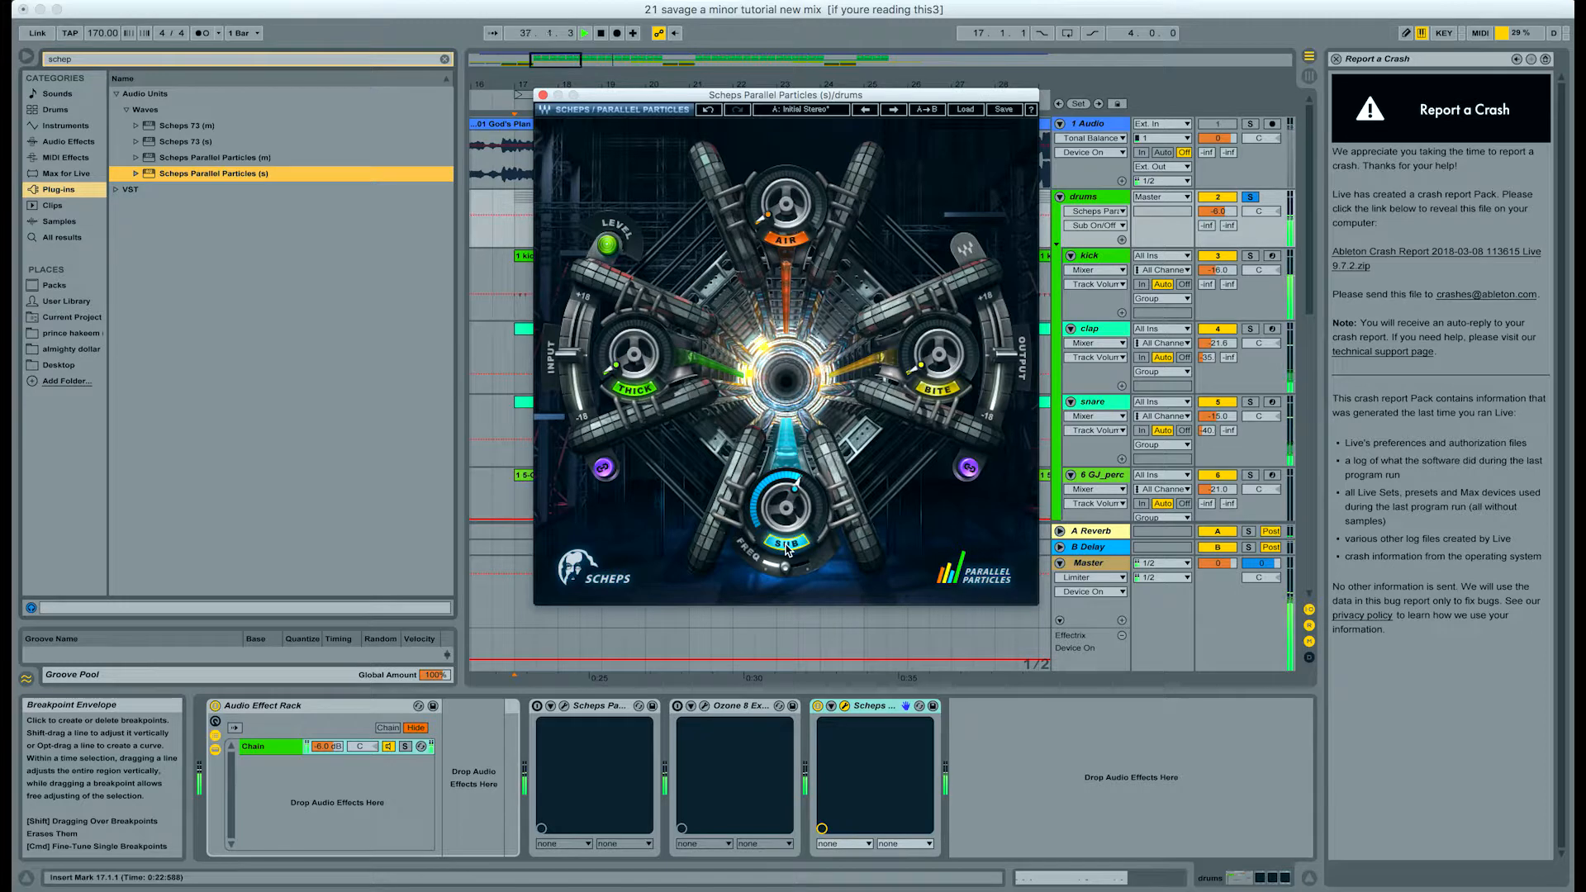
{"action": "key", "text": "space"}
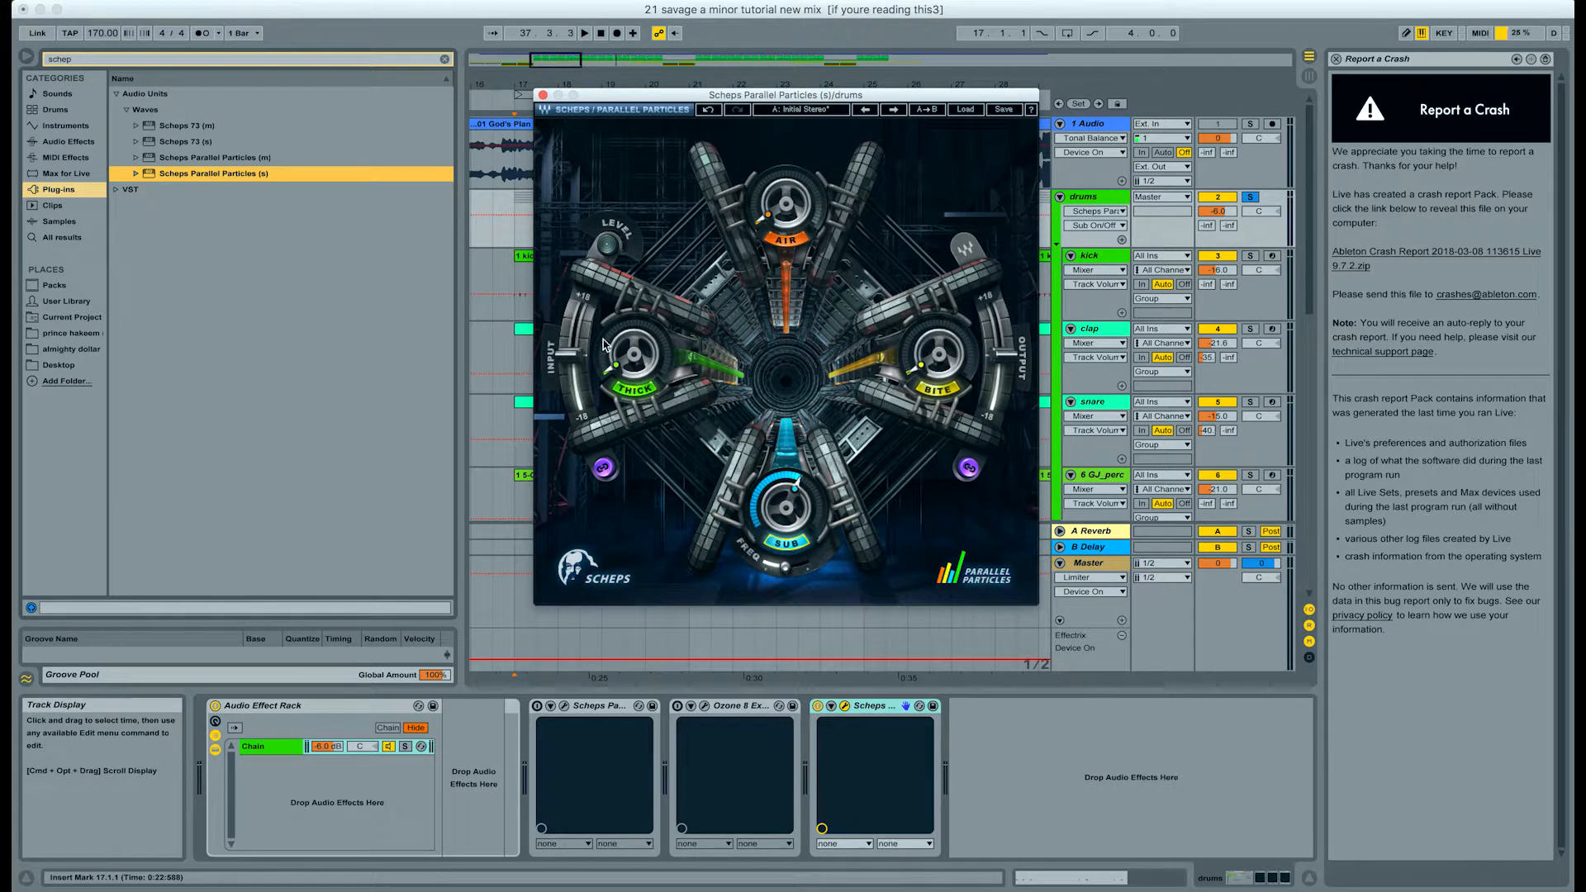
Raise the Thick amount to about 46.5 during playback and compare the drums with Thick switched off and on
{"action": "key", "text": "space"}
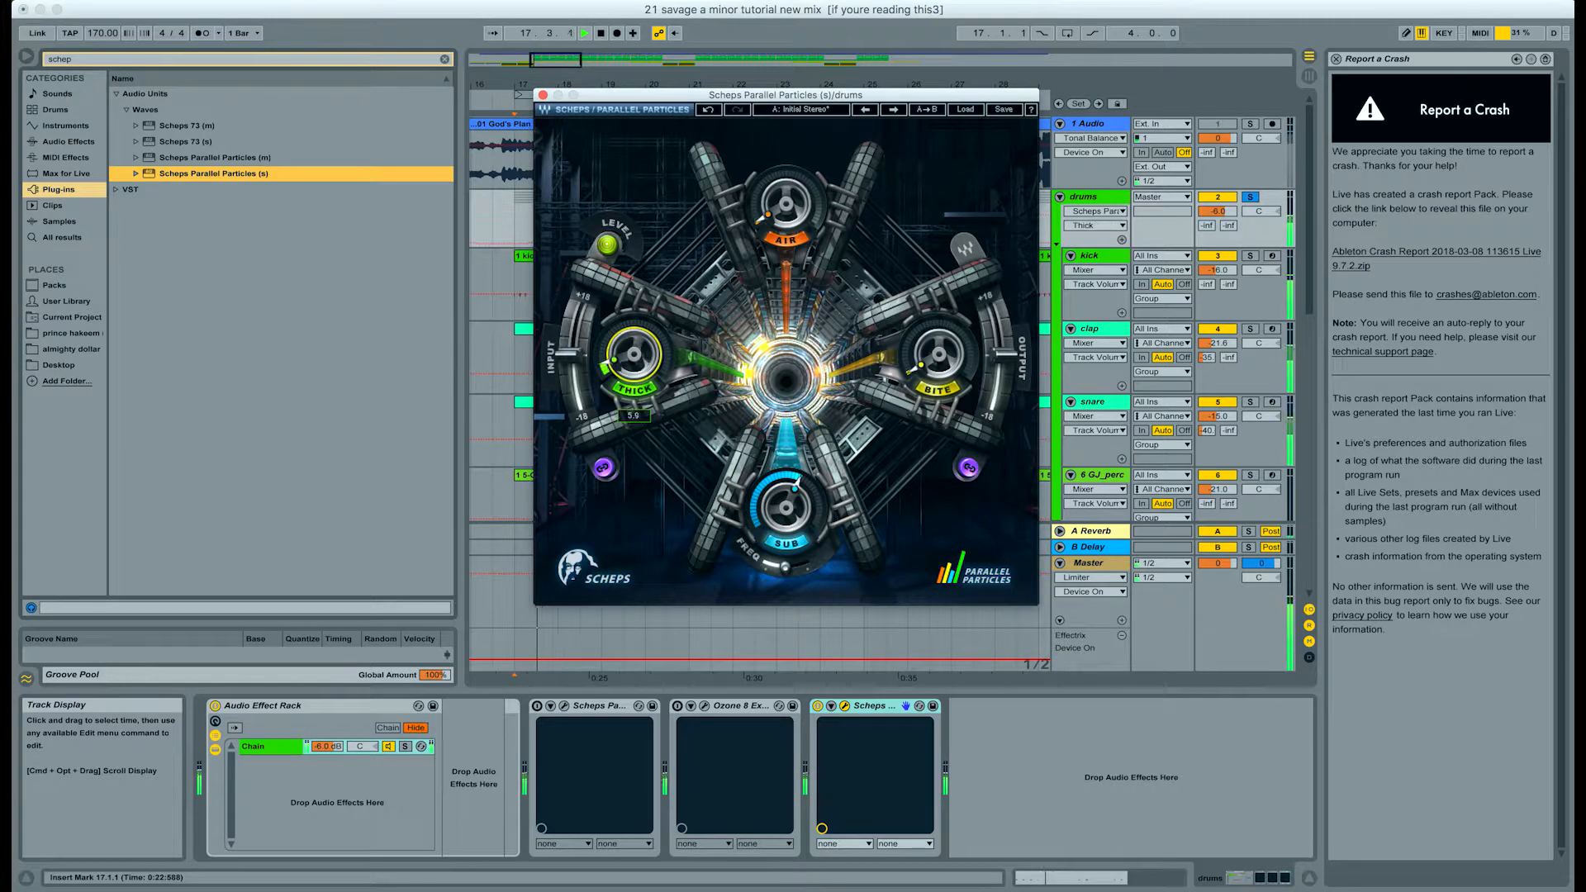
{"action": "left_click_drag", "start_coordinate": [618, 369], "coordinate": [618, 343]}
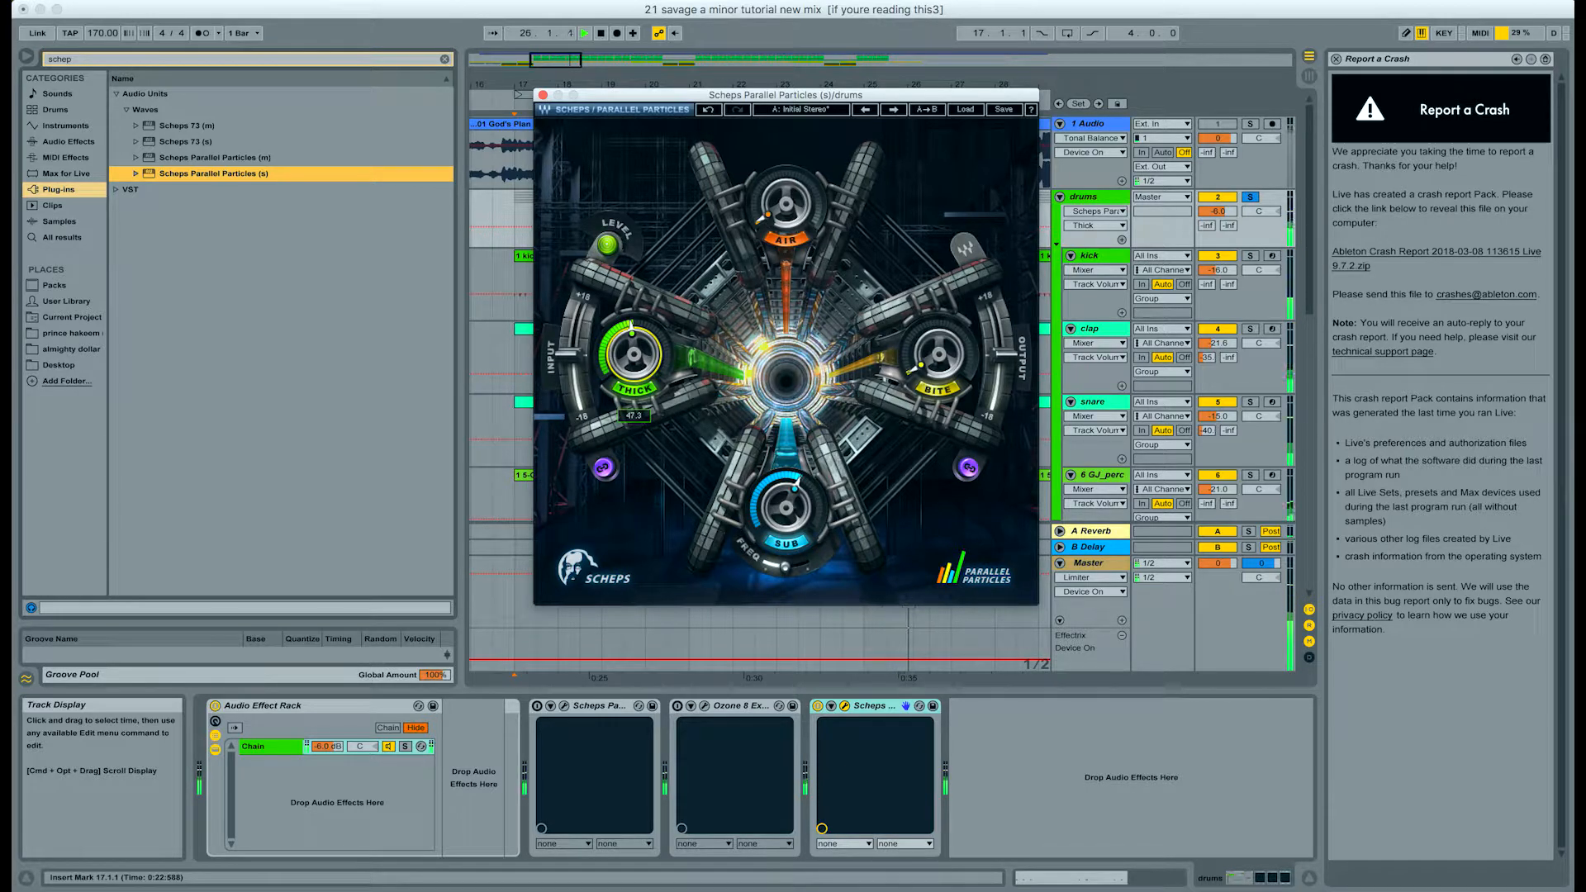
{"action": "left_click", "coordinate": [641, 392]}
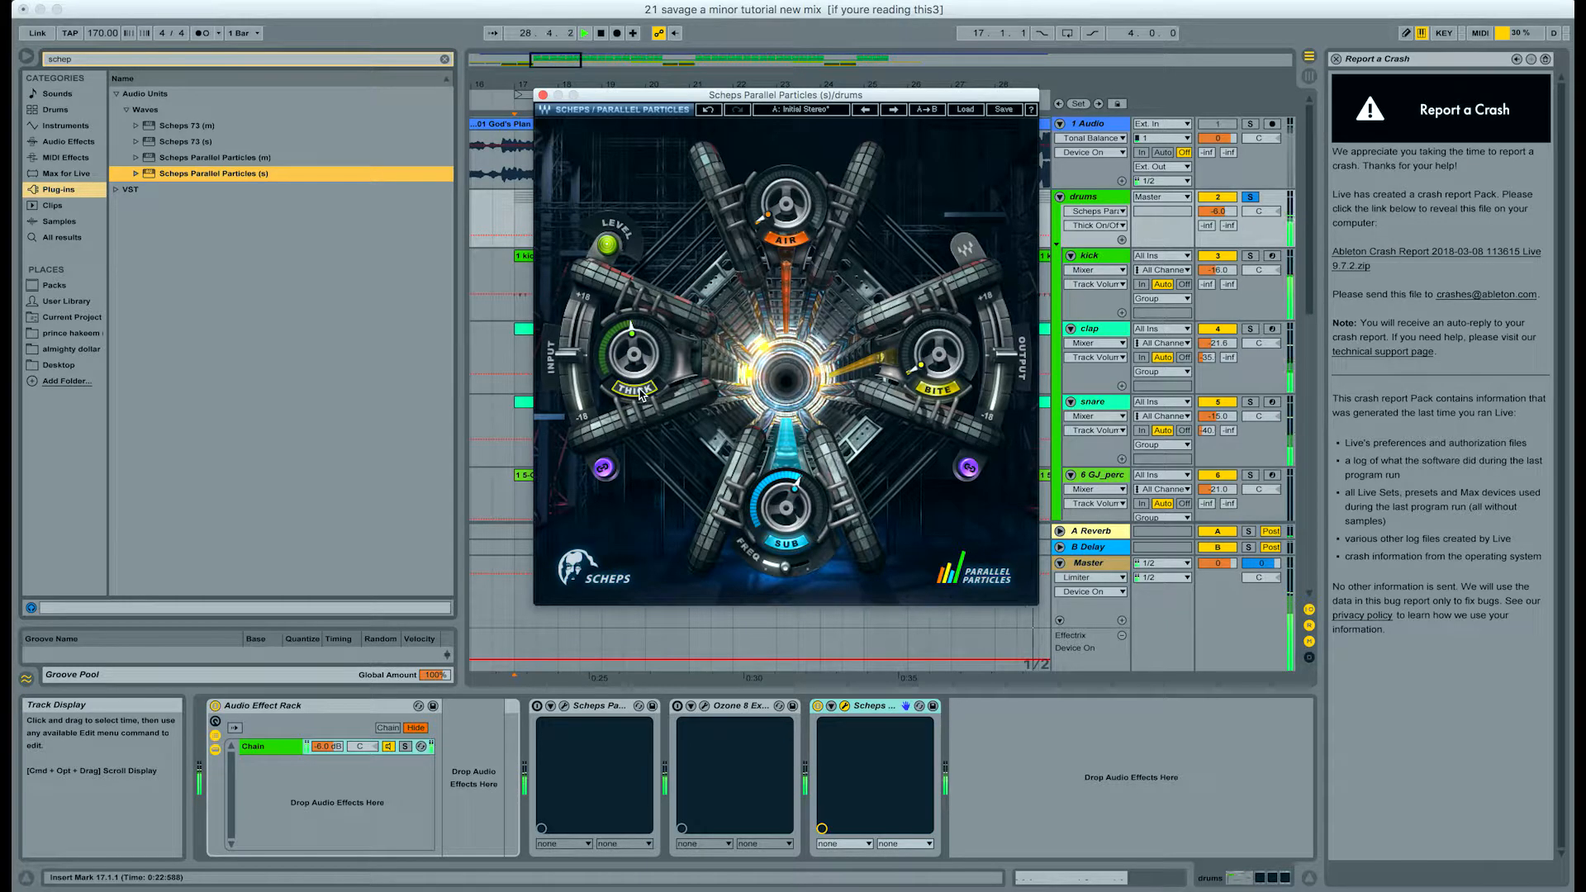
{"action": "left_click", "coordinate": [641, 392]}
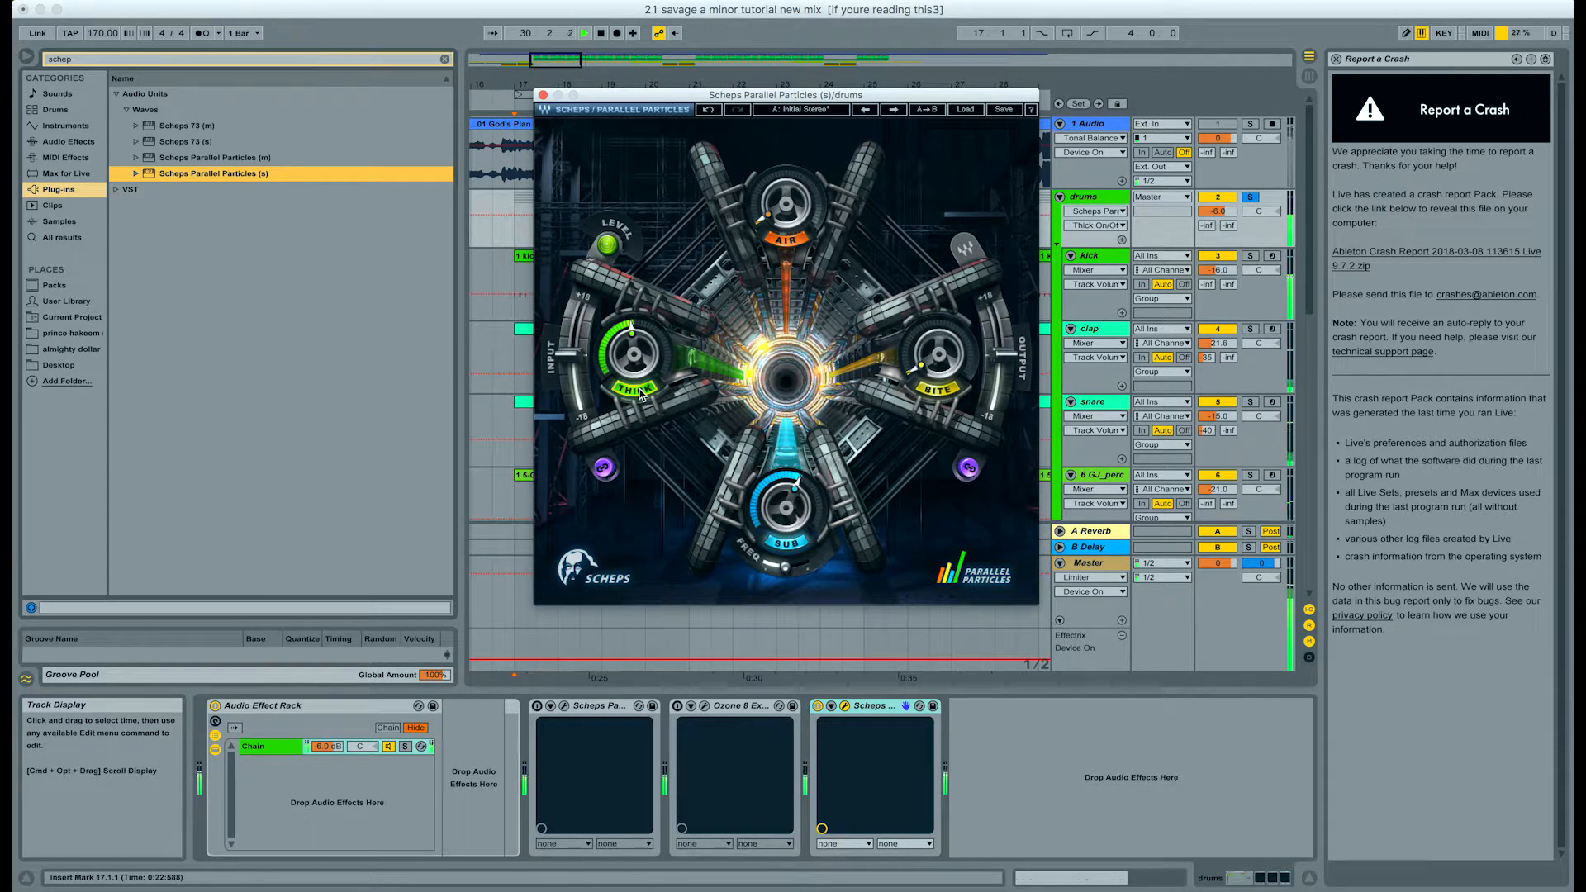
{"action": "left_click", "coordinate": [635, 344]}
{"action": "left_click_drag", "start_coordinate": [635, 343], "coordinate": [635, 345]}
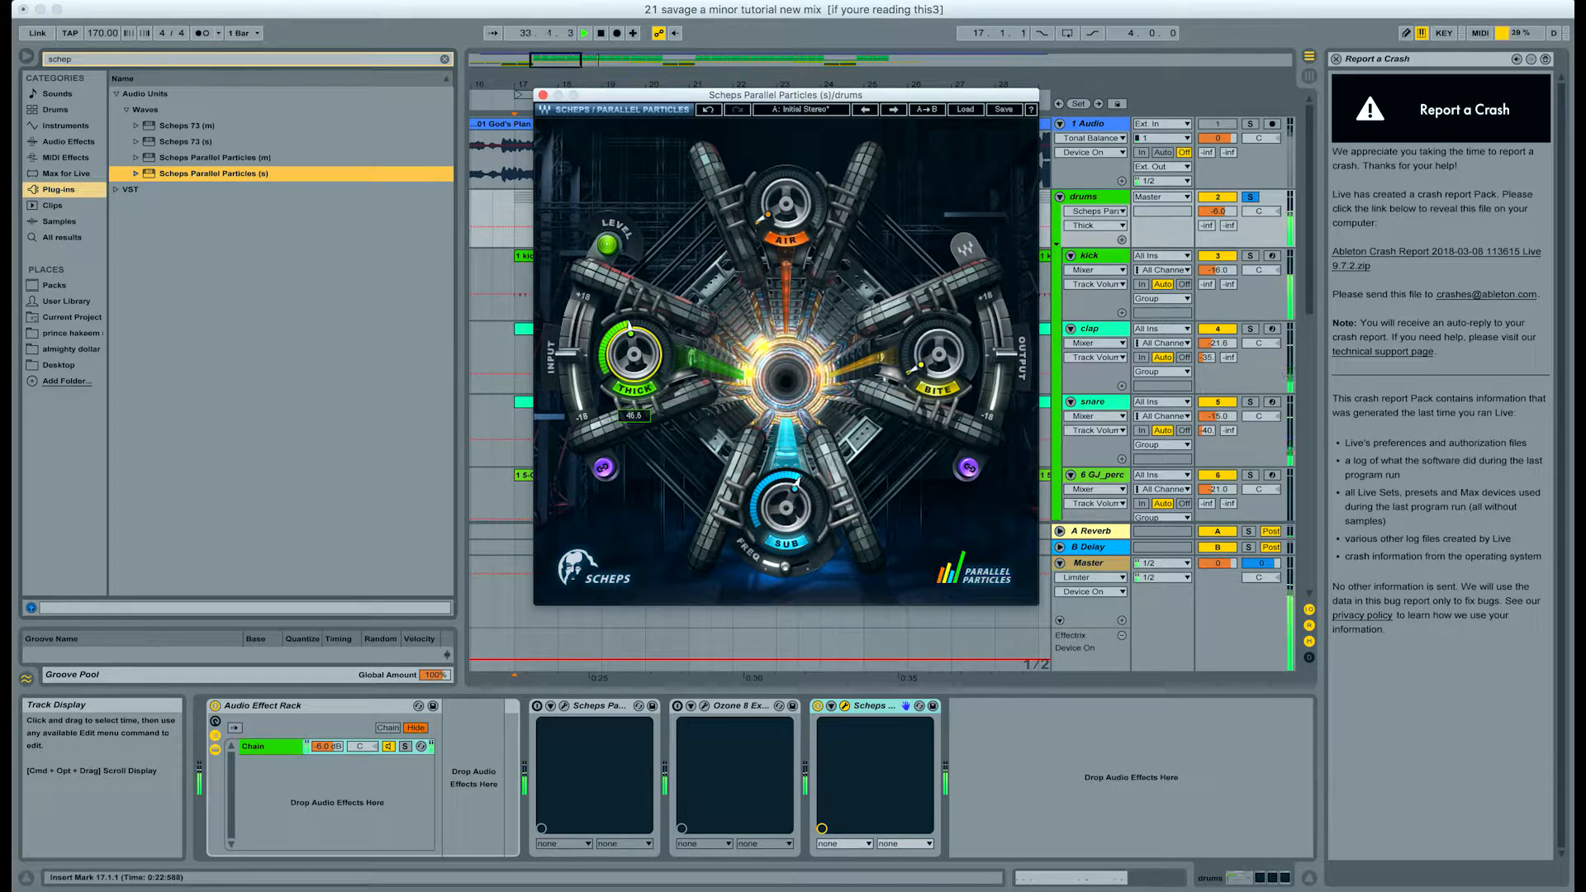
{"action": "left_click", "coordinate": [644, 391]}
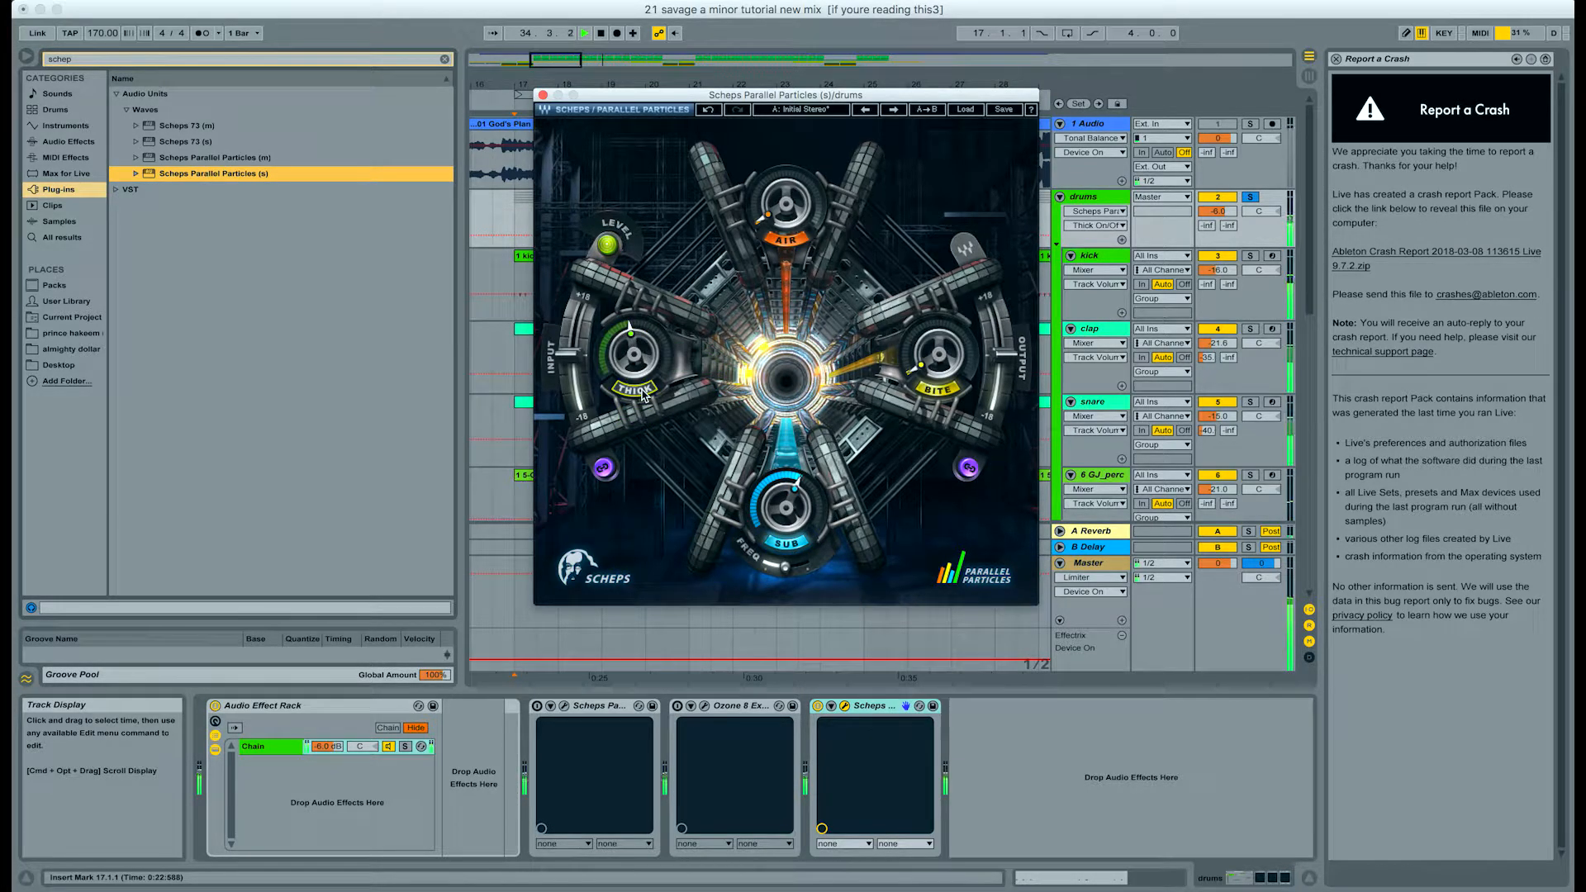
{"action": "left_click", "coordinate": [644, 392]}
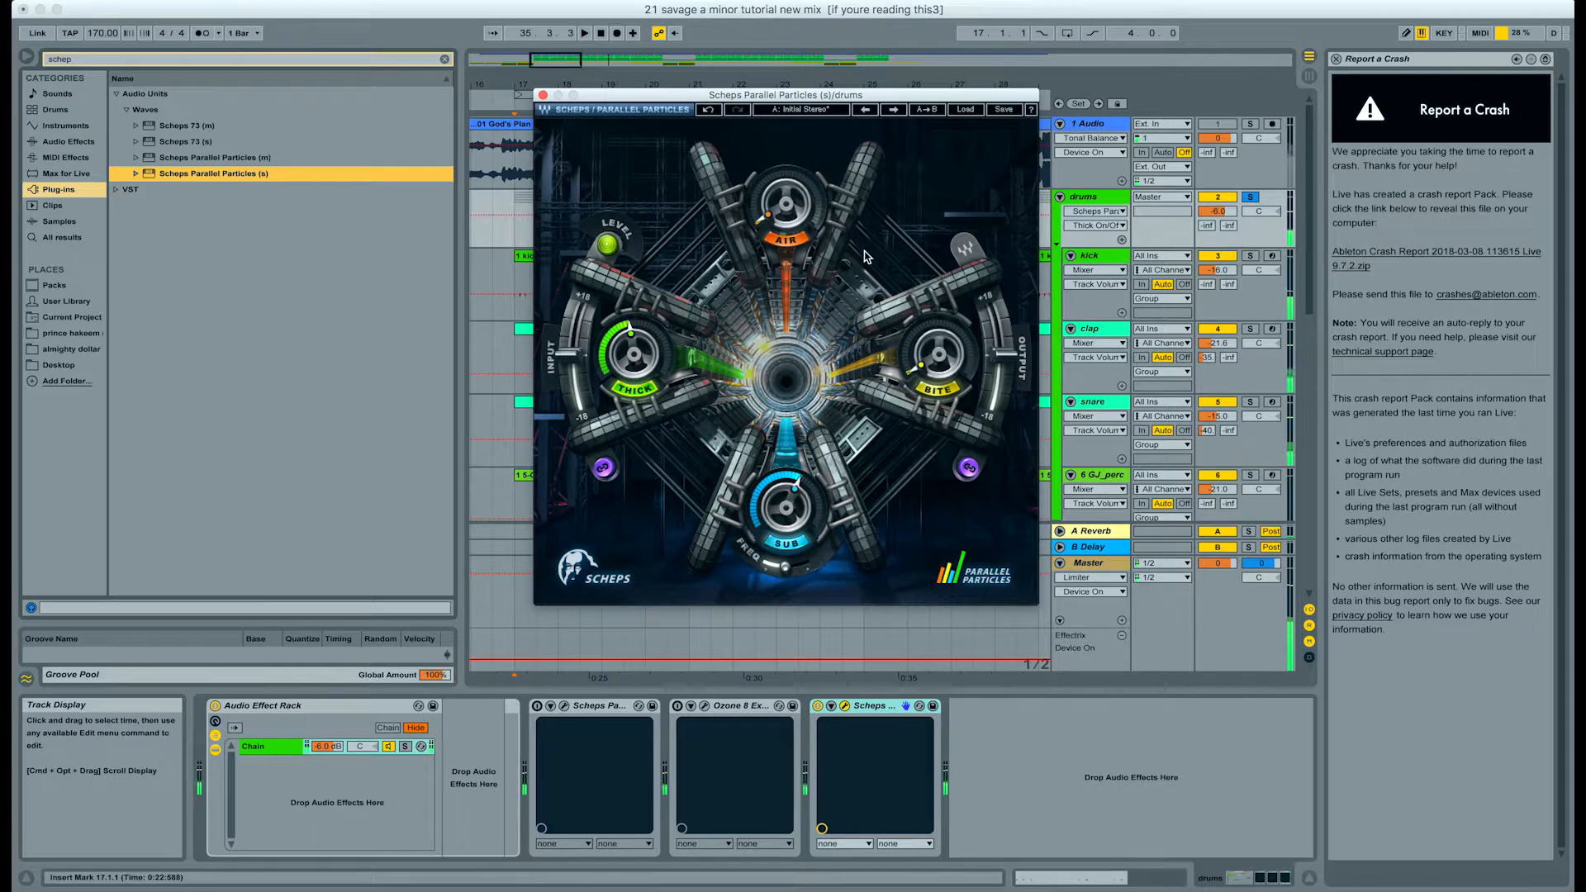
Raise the Air amount to about 38.7 during playback and compare the drums with Air switched off and on
{"action": "mouse_move", "coordinate": [772, 218]}
{"action": "left_mouse_down"}
{"action": "mouse_move", "coordinate": [772, 151]}
{"action": "mouse_move", "coordinate": [772, 193]}
{"action": "left_mouse_up"}
{"action": "key", "text": "space"}
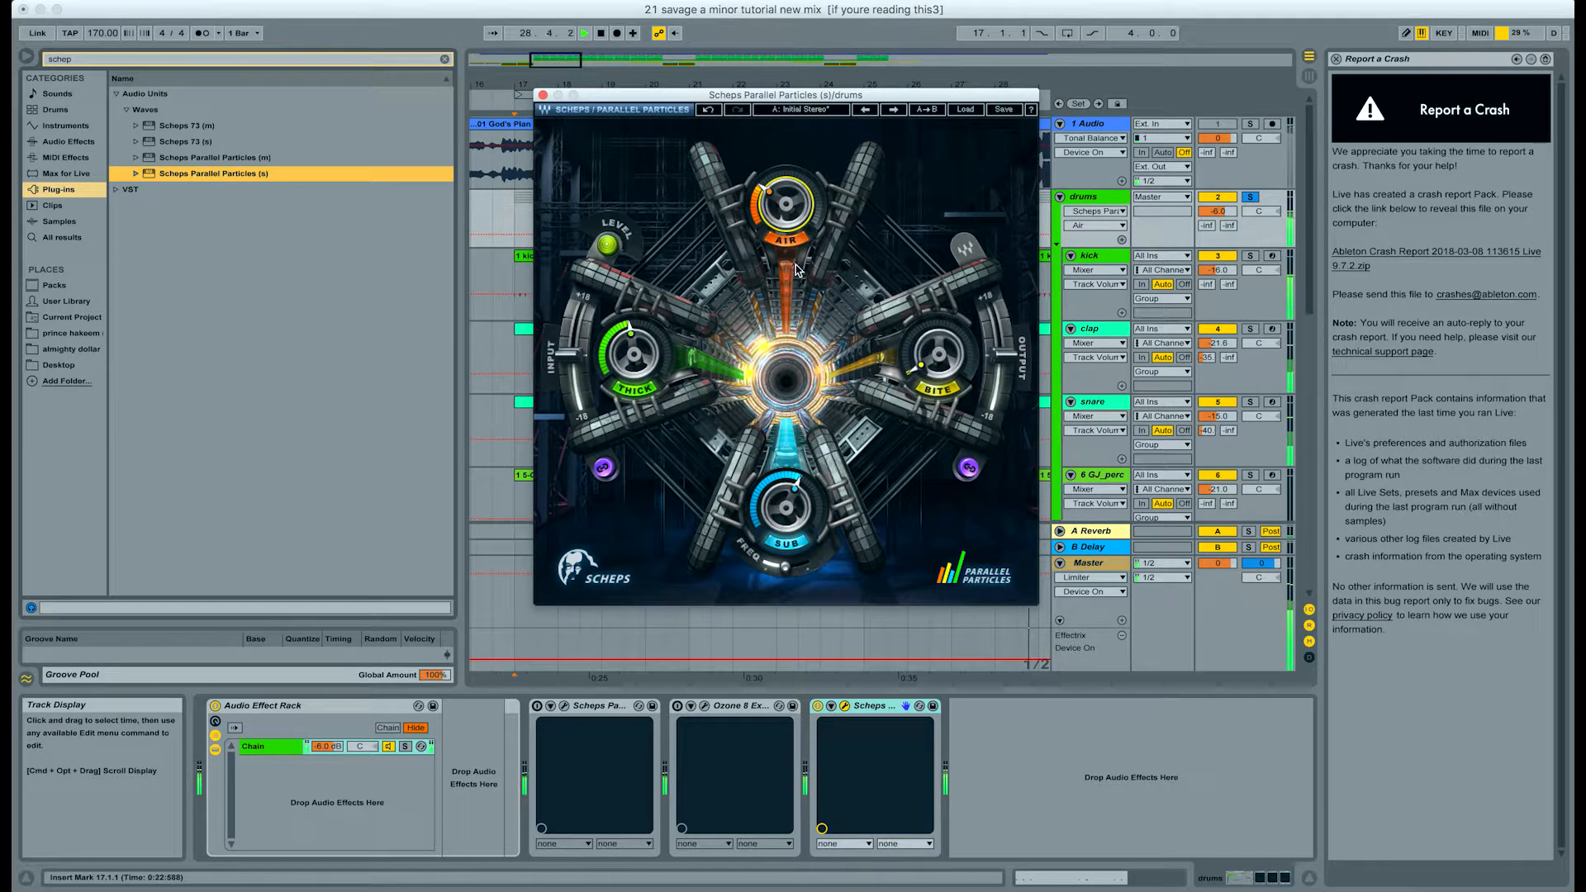
{"action": "left_click", "coordinate": [787, 240]}
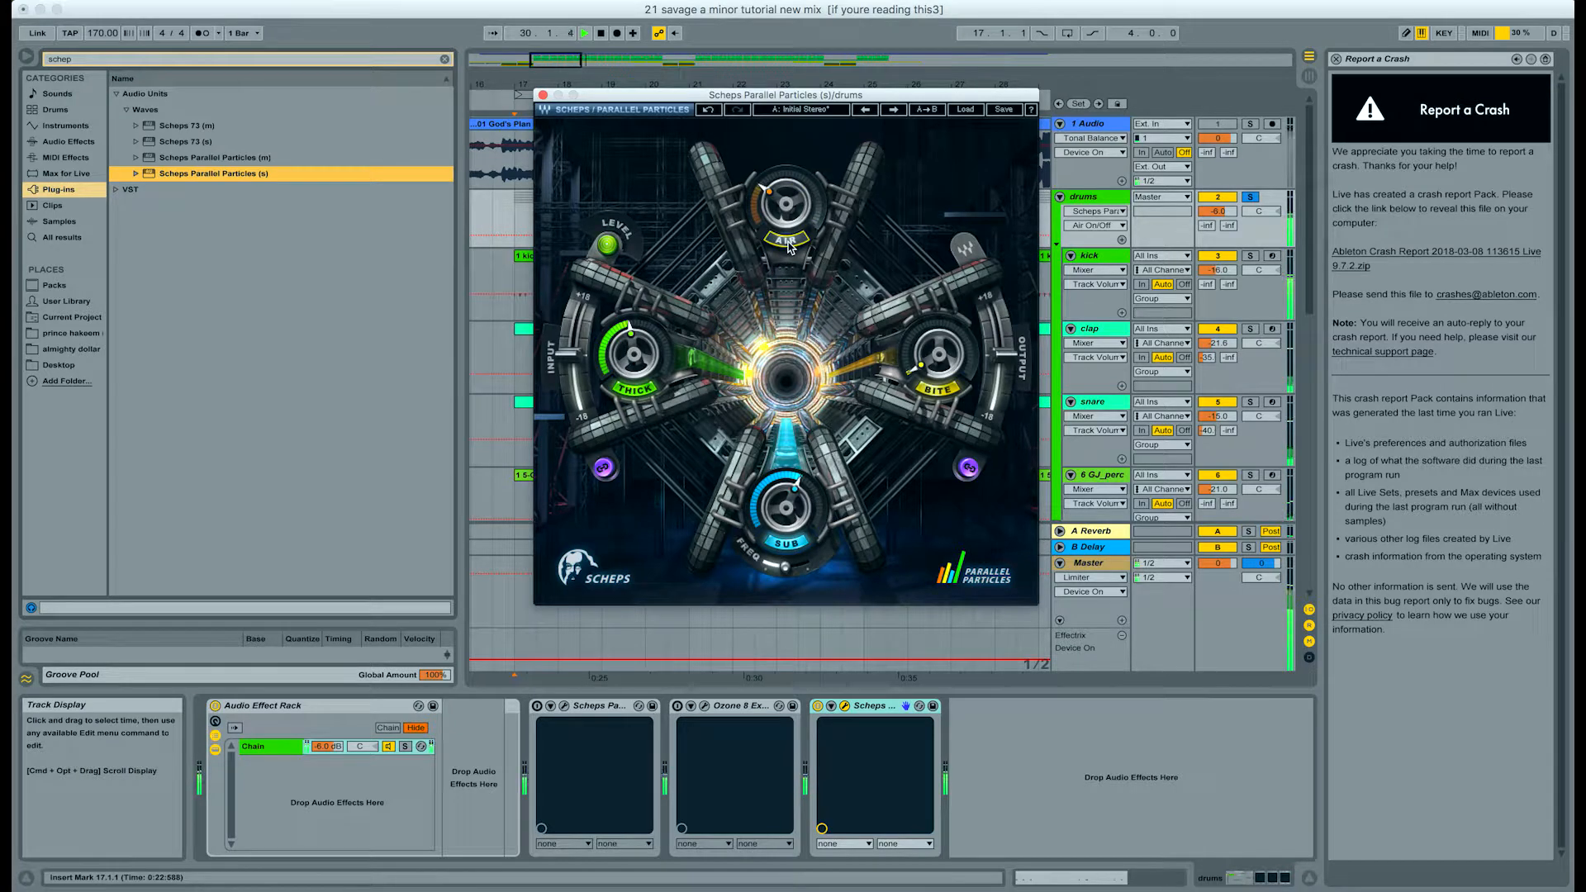
{"action": "left_click", "coordinate": [787, 242]}
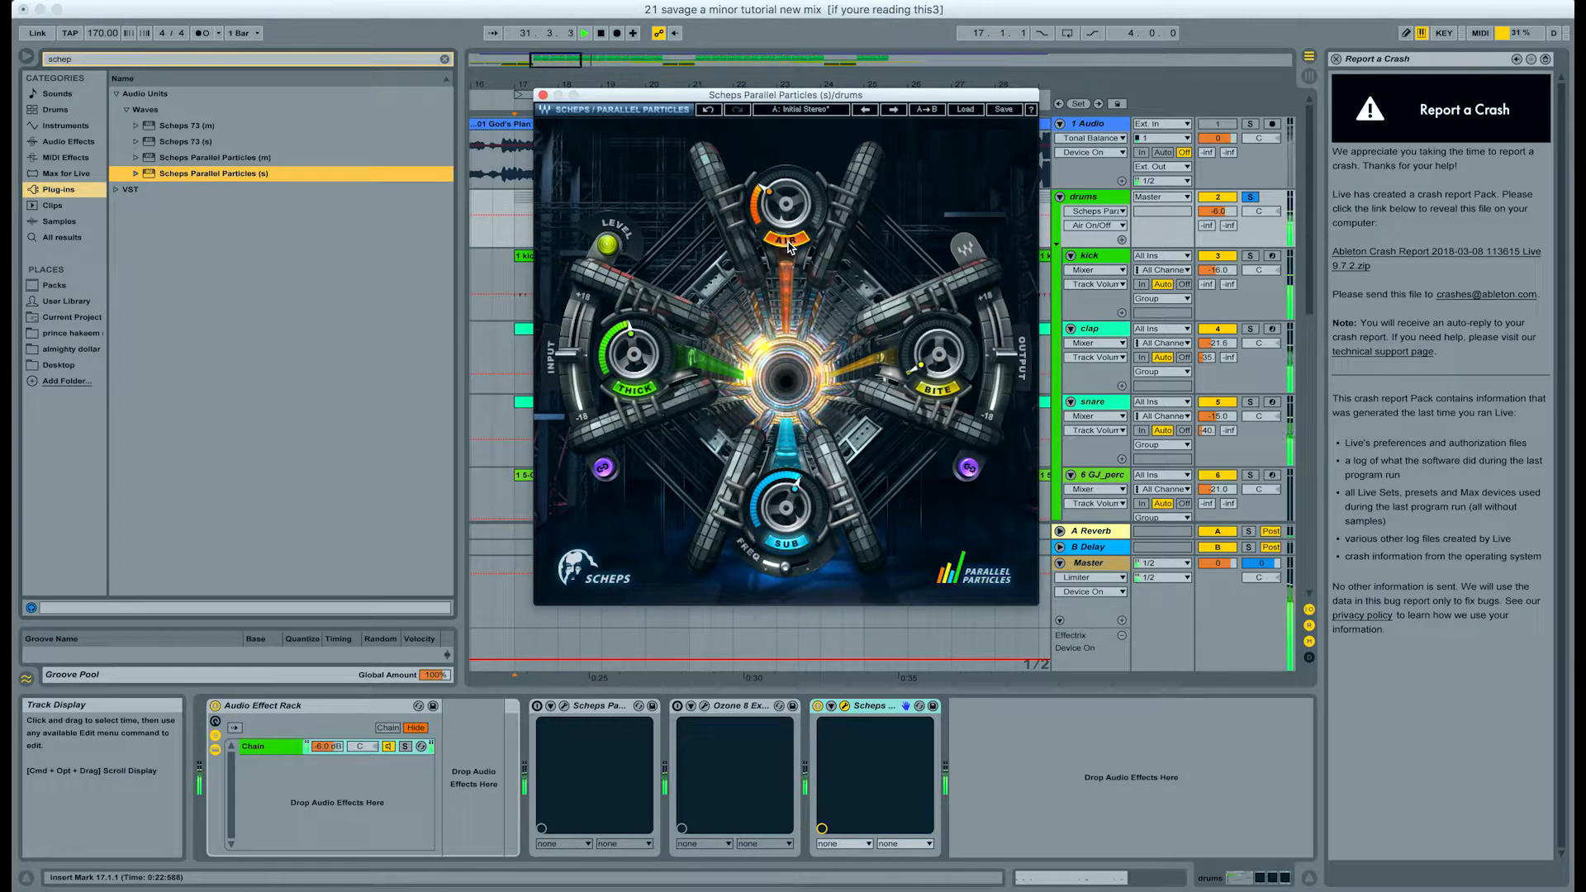
{"action": "left_click_drag", "start_coordinate": [780, 201], "coordinate": [780, 186]}
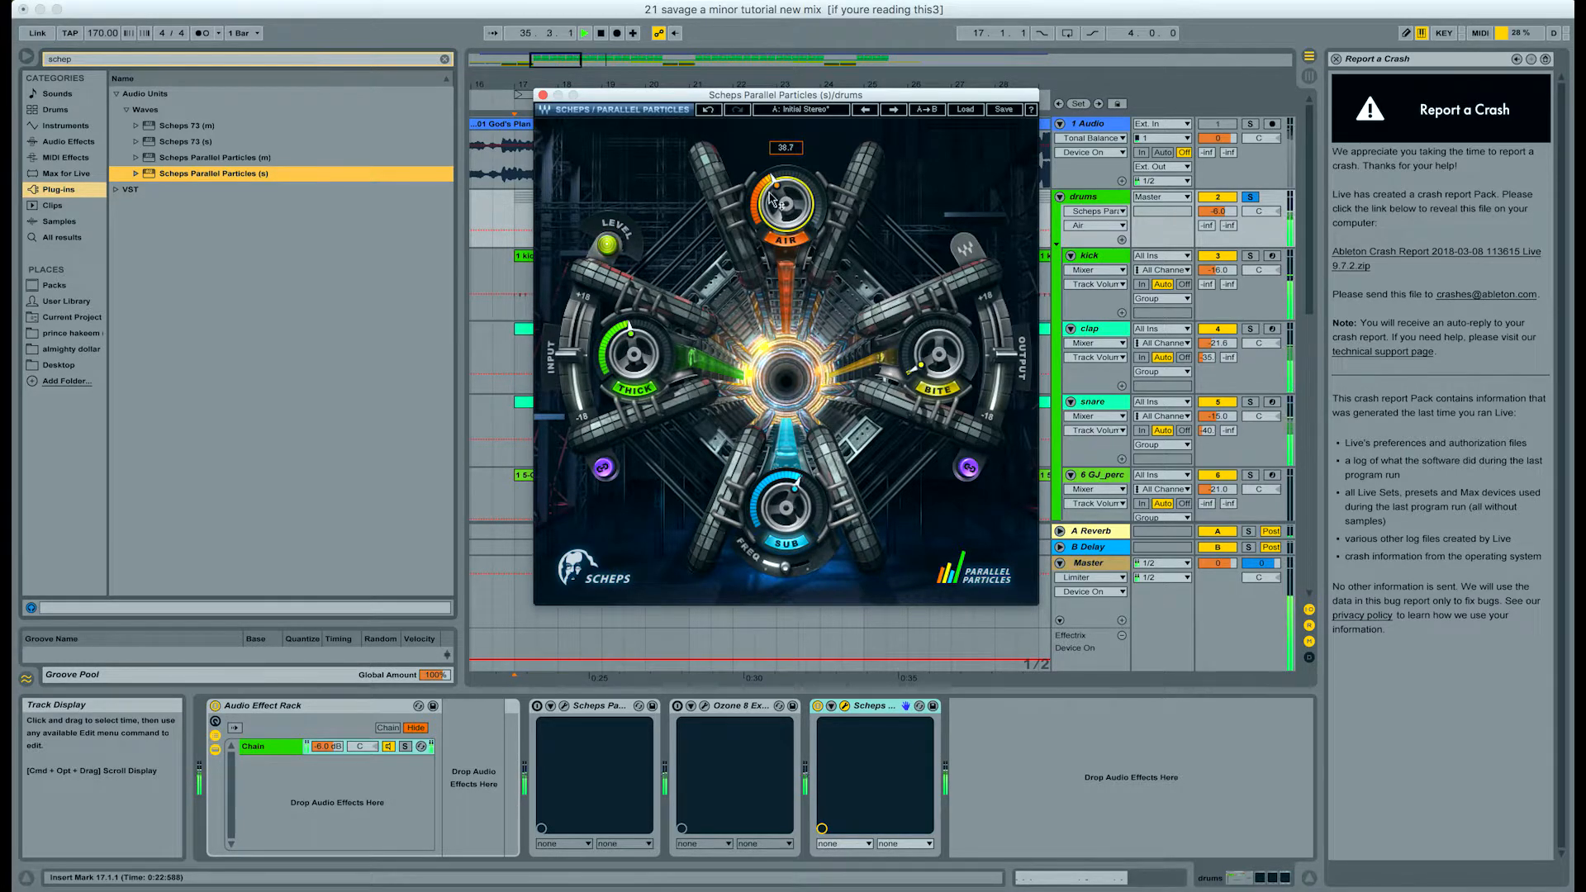
{"action": "left_click", "coordinate": [787, 243]}
{"action": "left_click", "coordinate": [786, 243]}
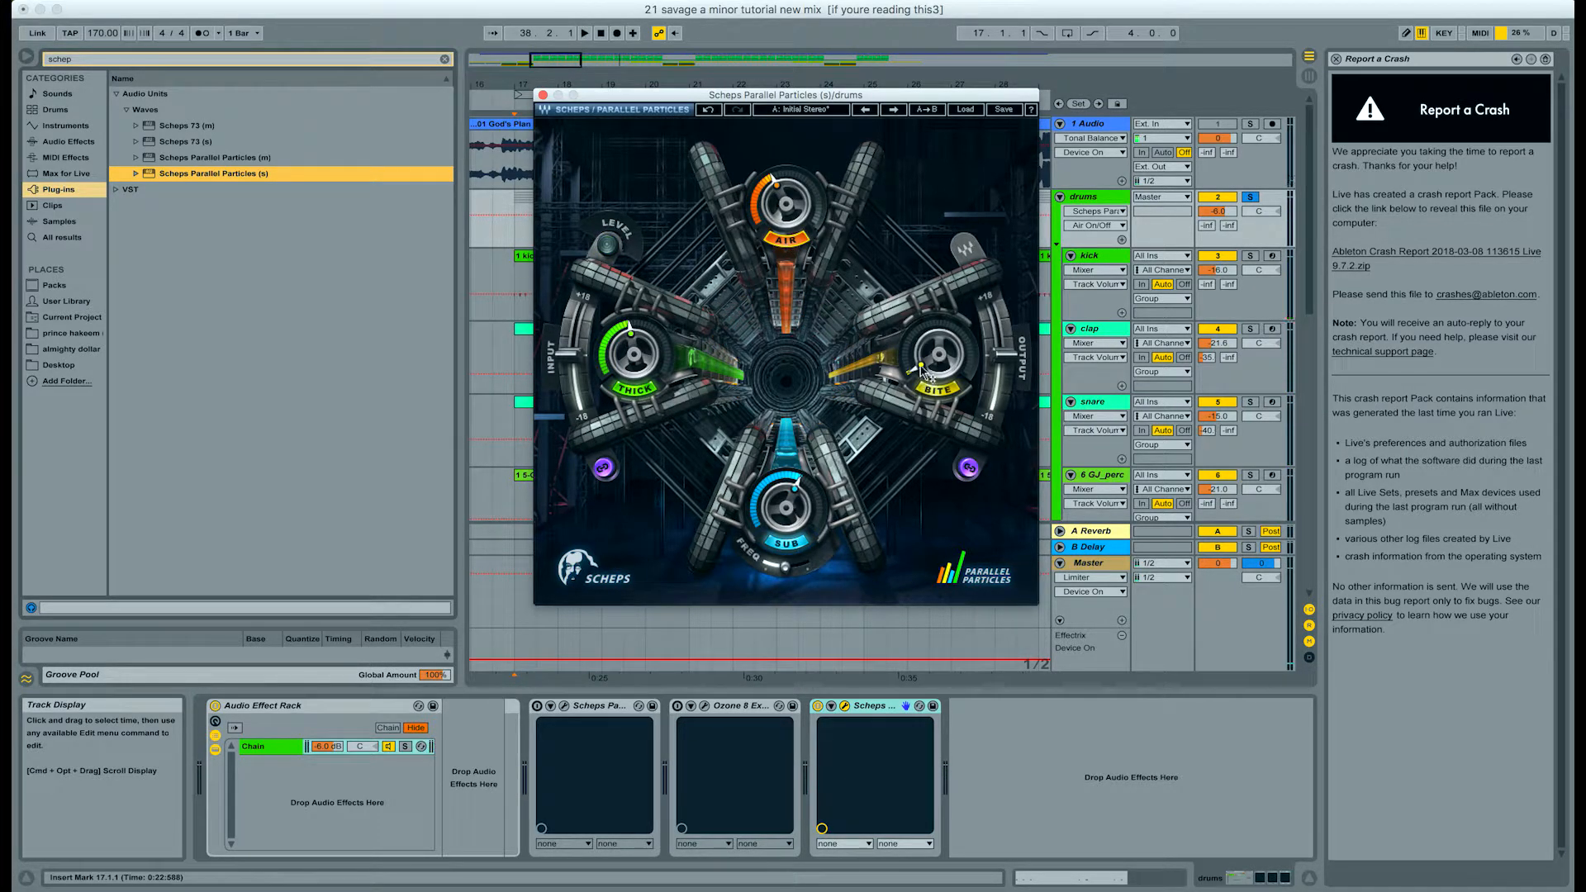
Raise the Bite amount to about 36 during playback and compare the drums with Bite switched off and on
{"action": "mouse_move", "coordinate": [921, 369]}
{"action": "key", "text": "space"}
{"action": "mouse_move", "coordinate": [922, 369]}
{"action": "left_mouse_down"}
{"action": "mouse_move", "coordinate": [922, 298]}
{"action": "mouse_move", "coordinate": [919, 364]}
{"action": "left_mouse_up"}
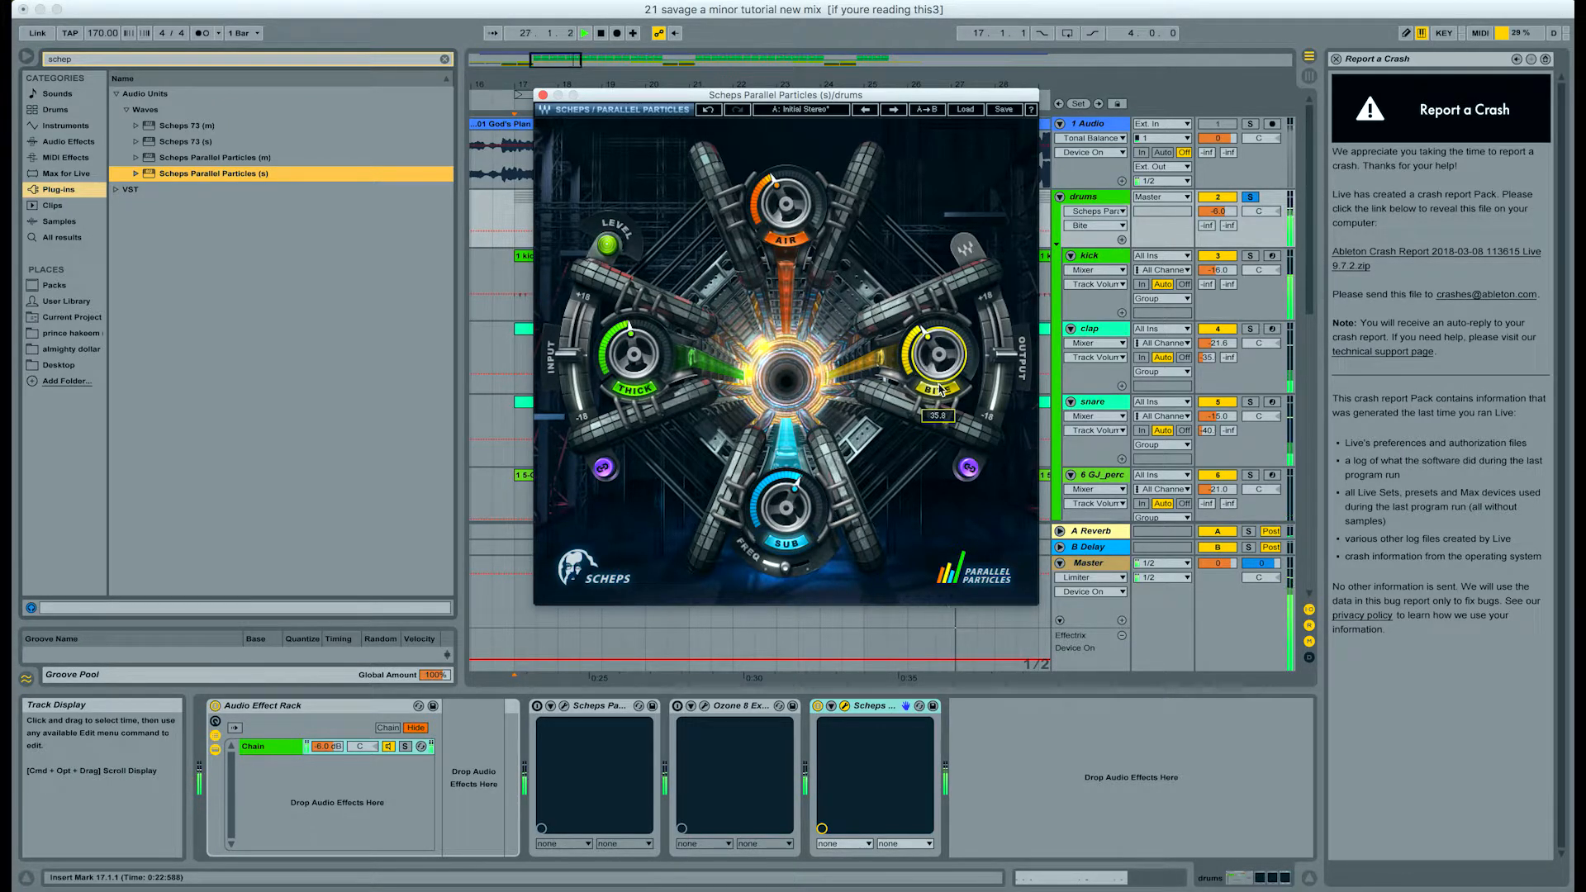
{"action": "left_click", "coordinate": [941, 391]}
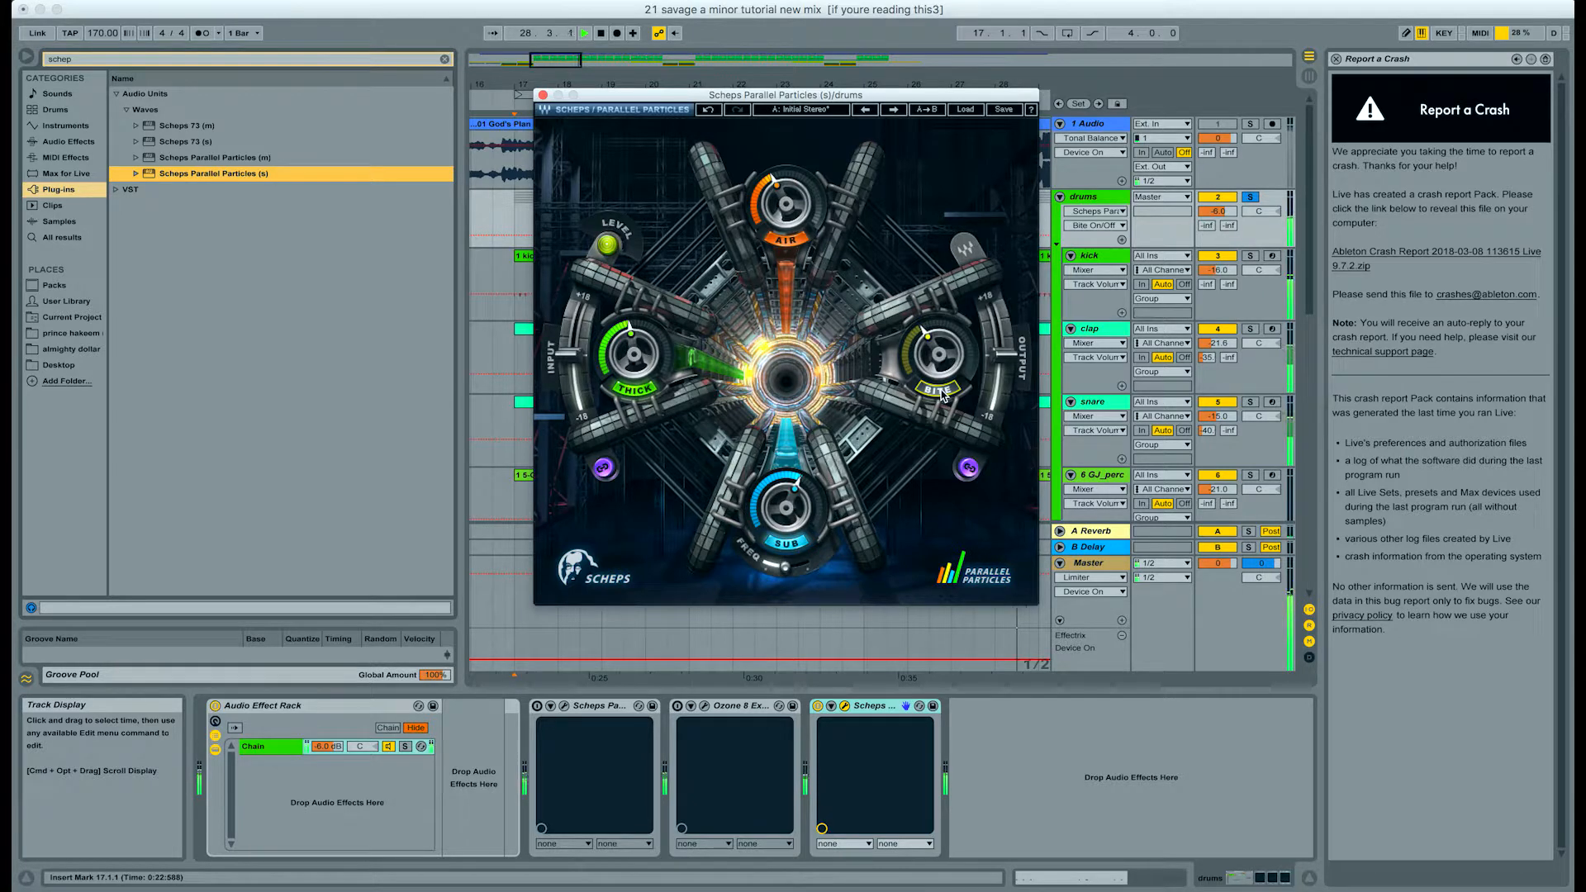
{"action": "left_click", "coordinate": [940, 392]}
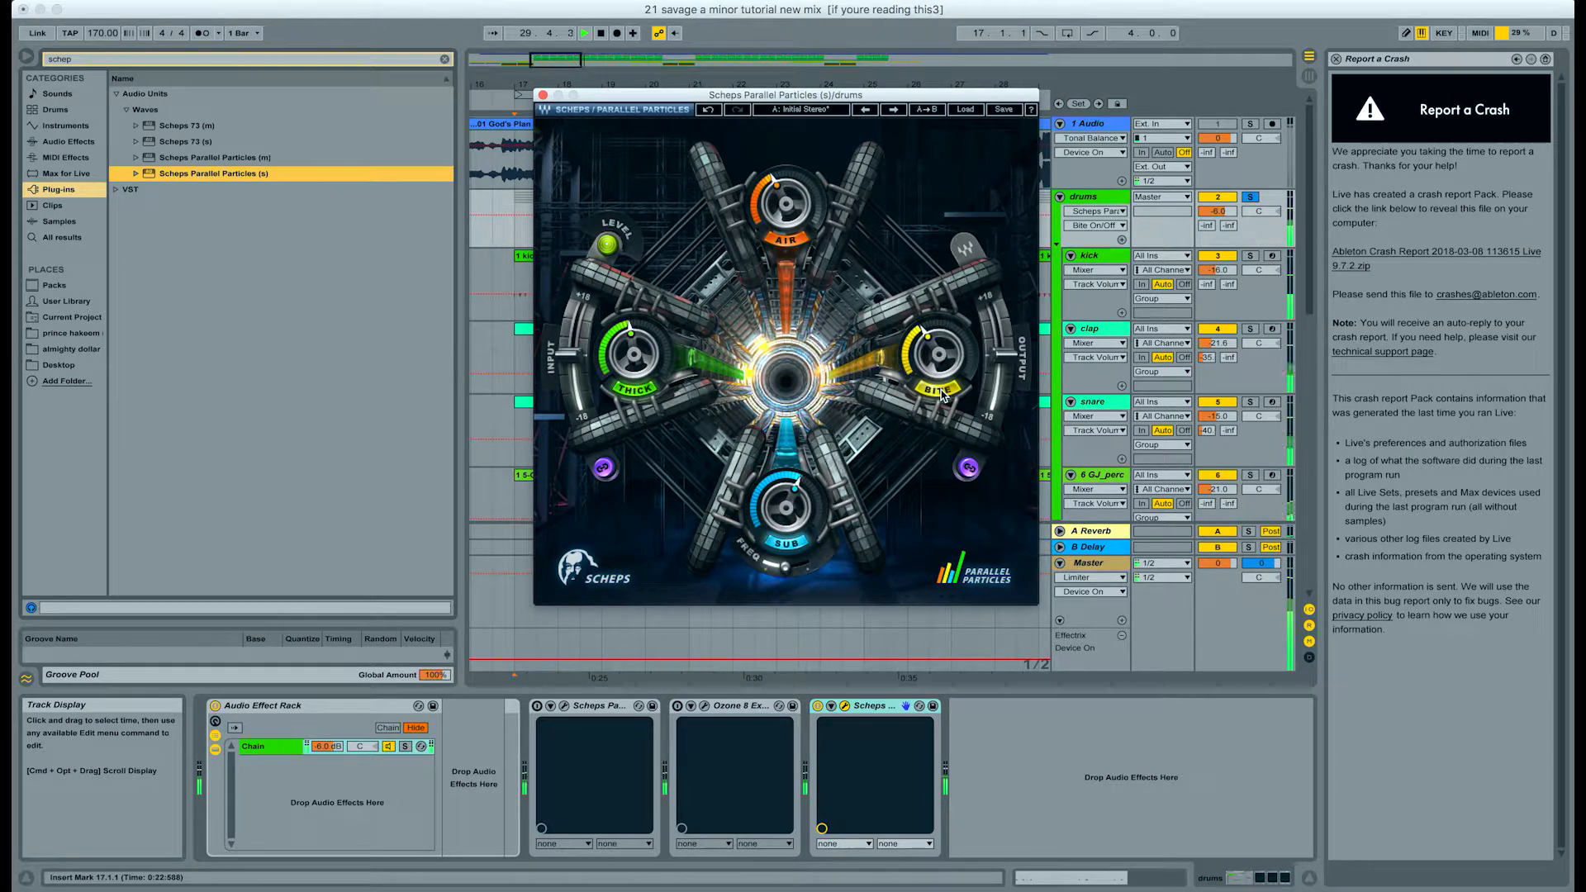
{"action": "left_click_drag", "start_coordinate": [929, 344], "coordinate": [929, 340]}
{"action": "left_click", "coordinate": [939, 393]}
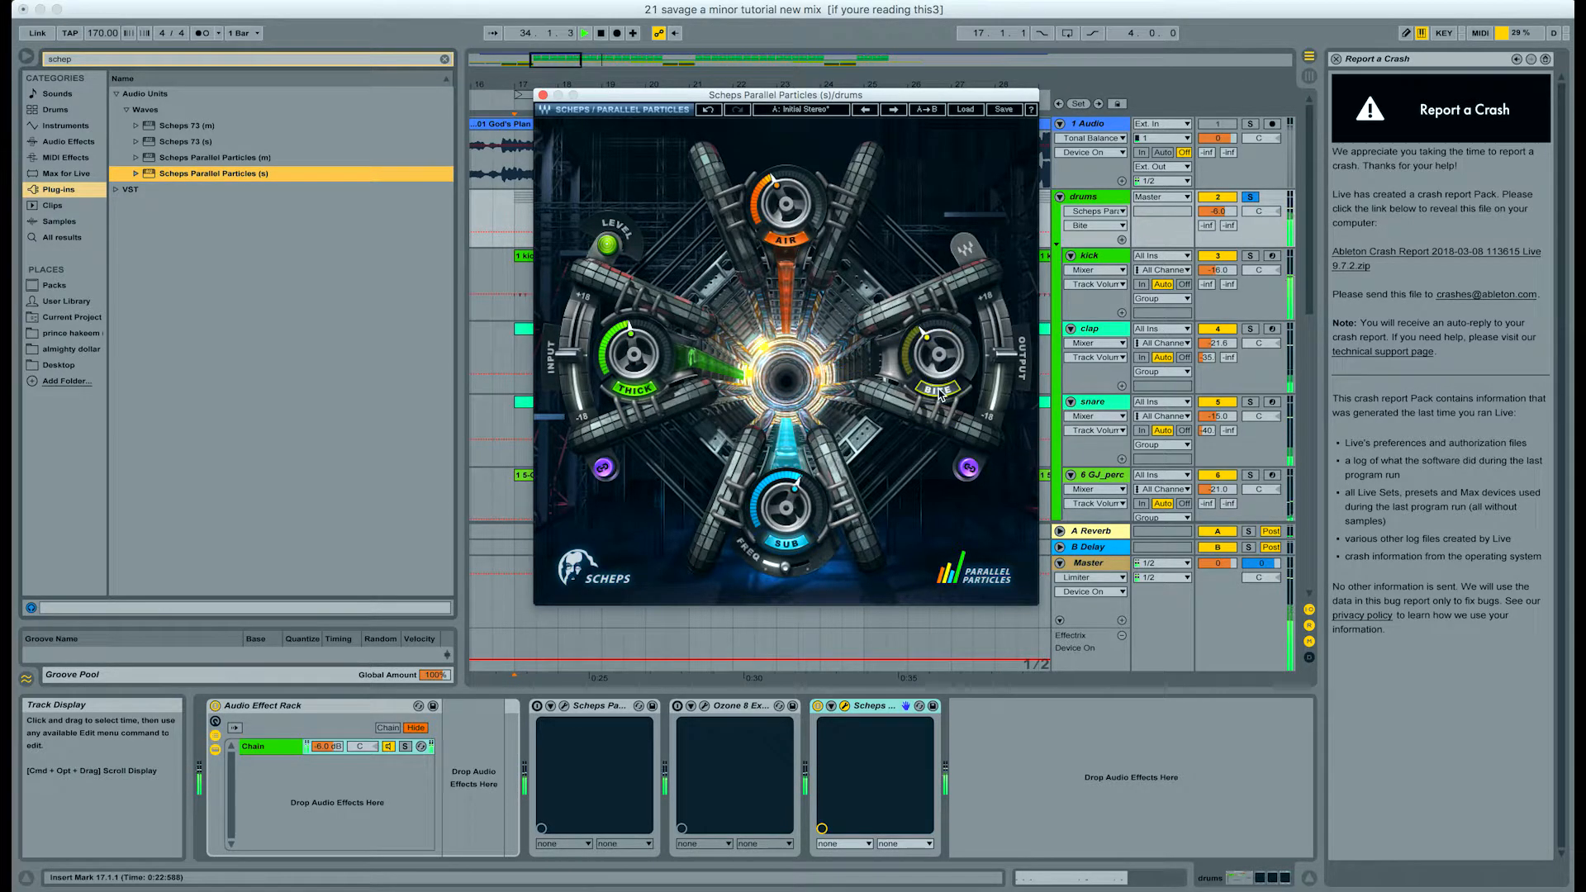
{"action": "left_click", "coordinate": [939, 393]}
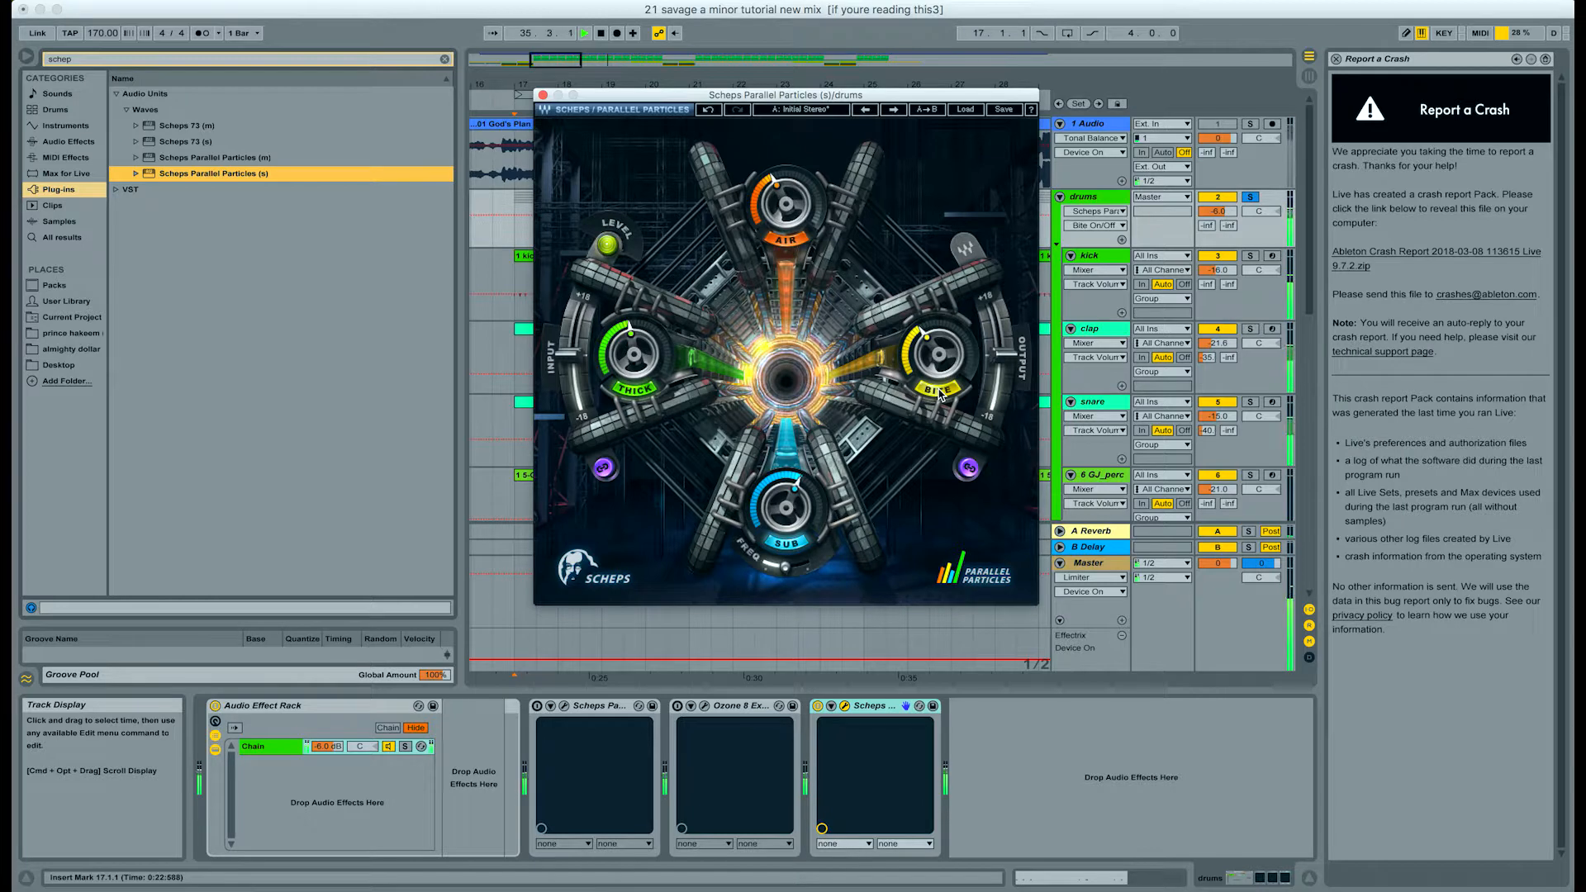
{"action": "key", "text": "space"}
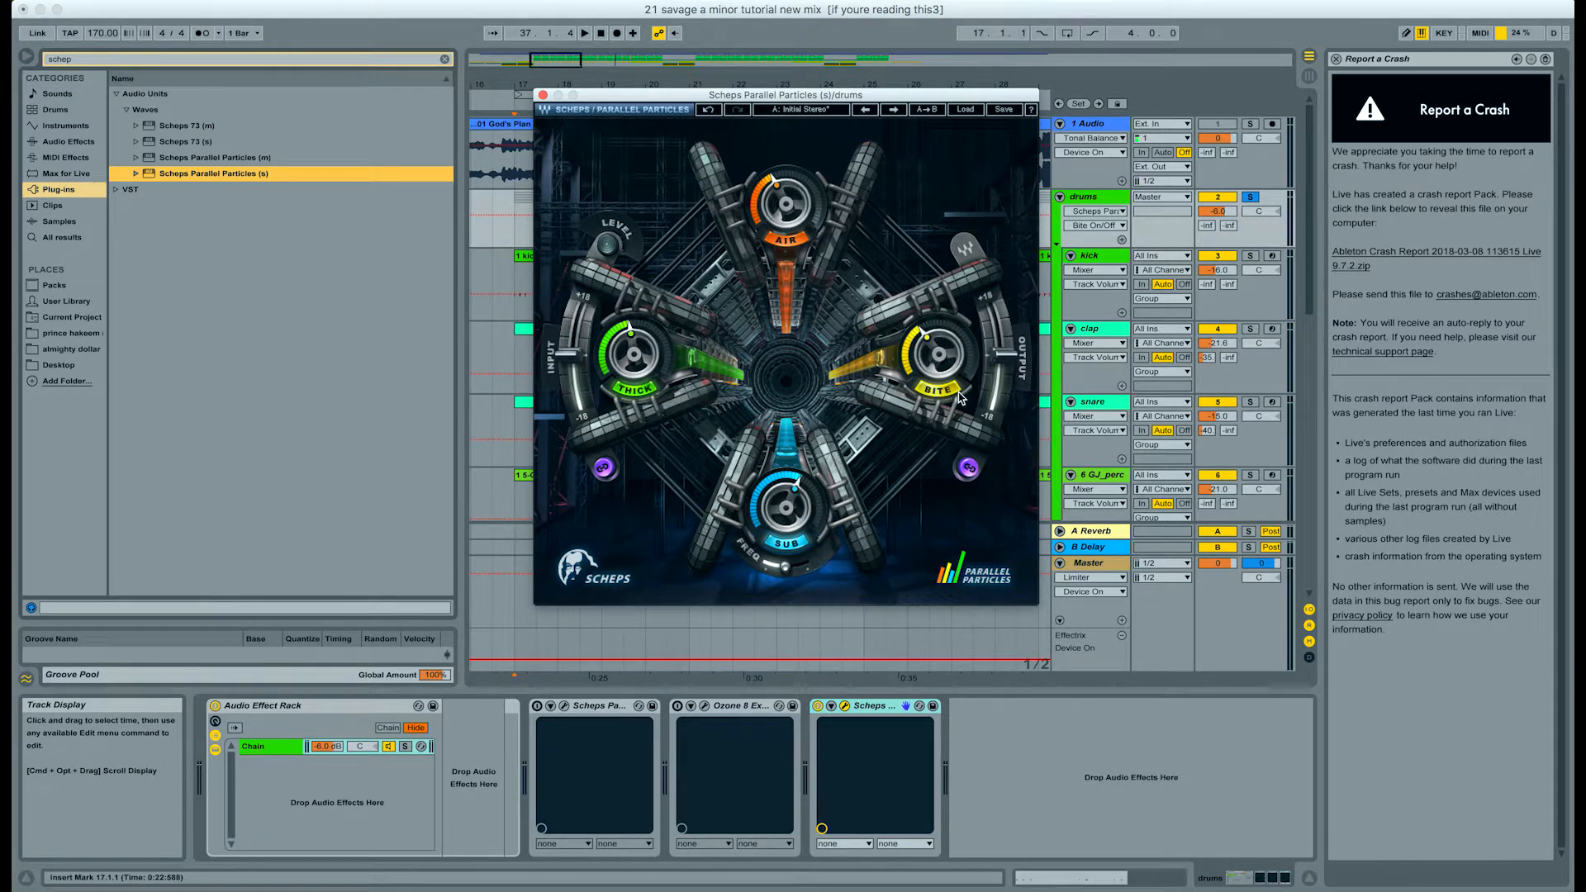
Play the processed drums, deactivate the new Scheps Parallel Particles device, and play the same section again to compare
{"action": "key", "text": "space"}
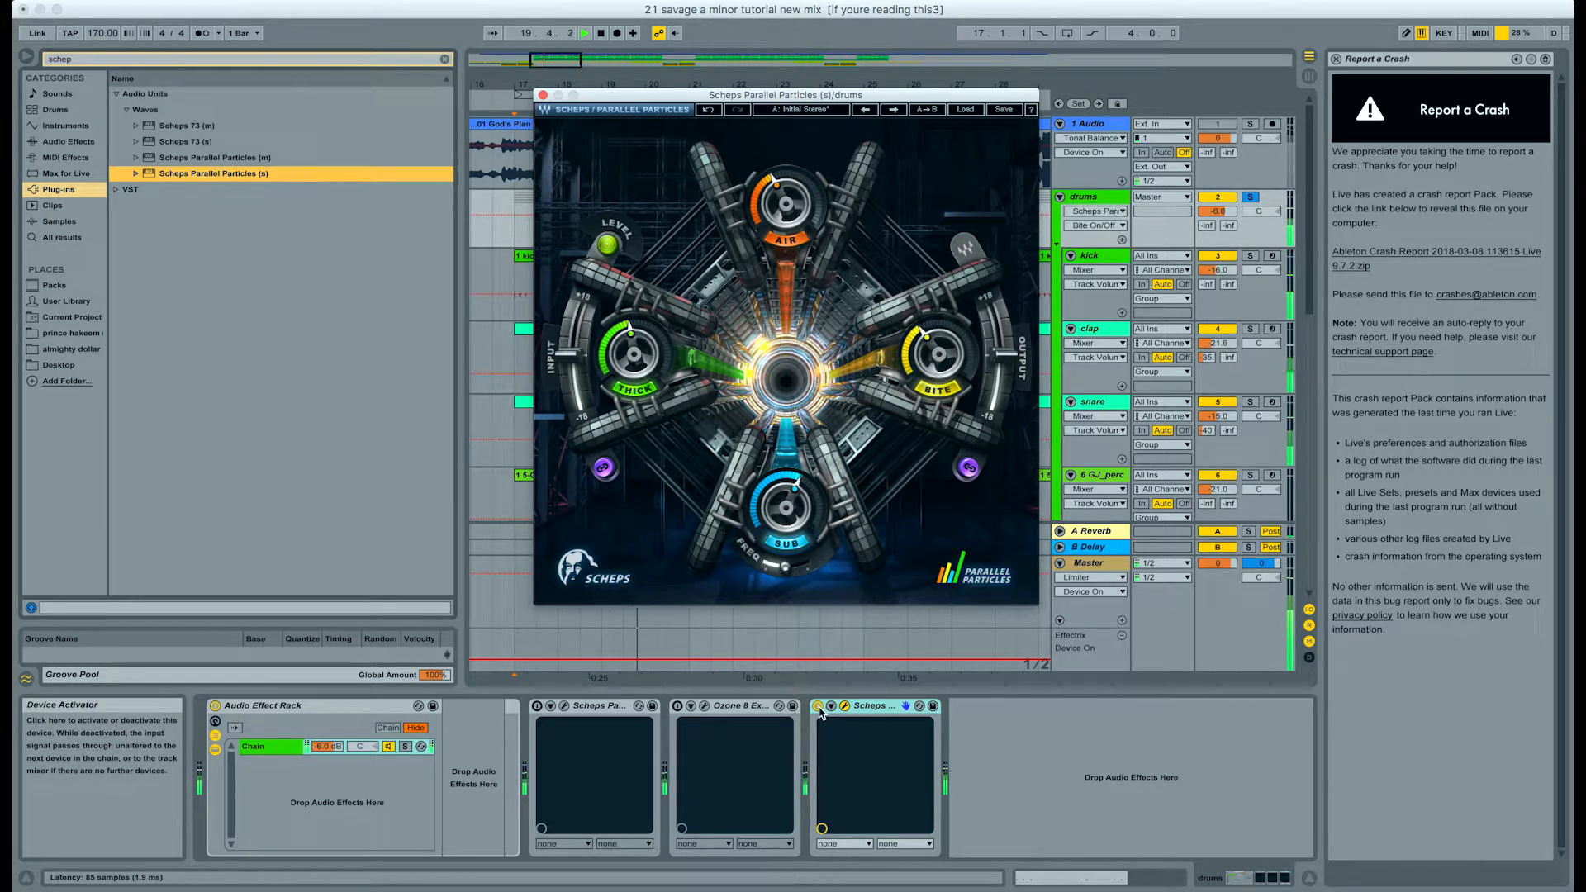
{"action": "key", "text": "space"}
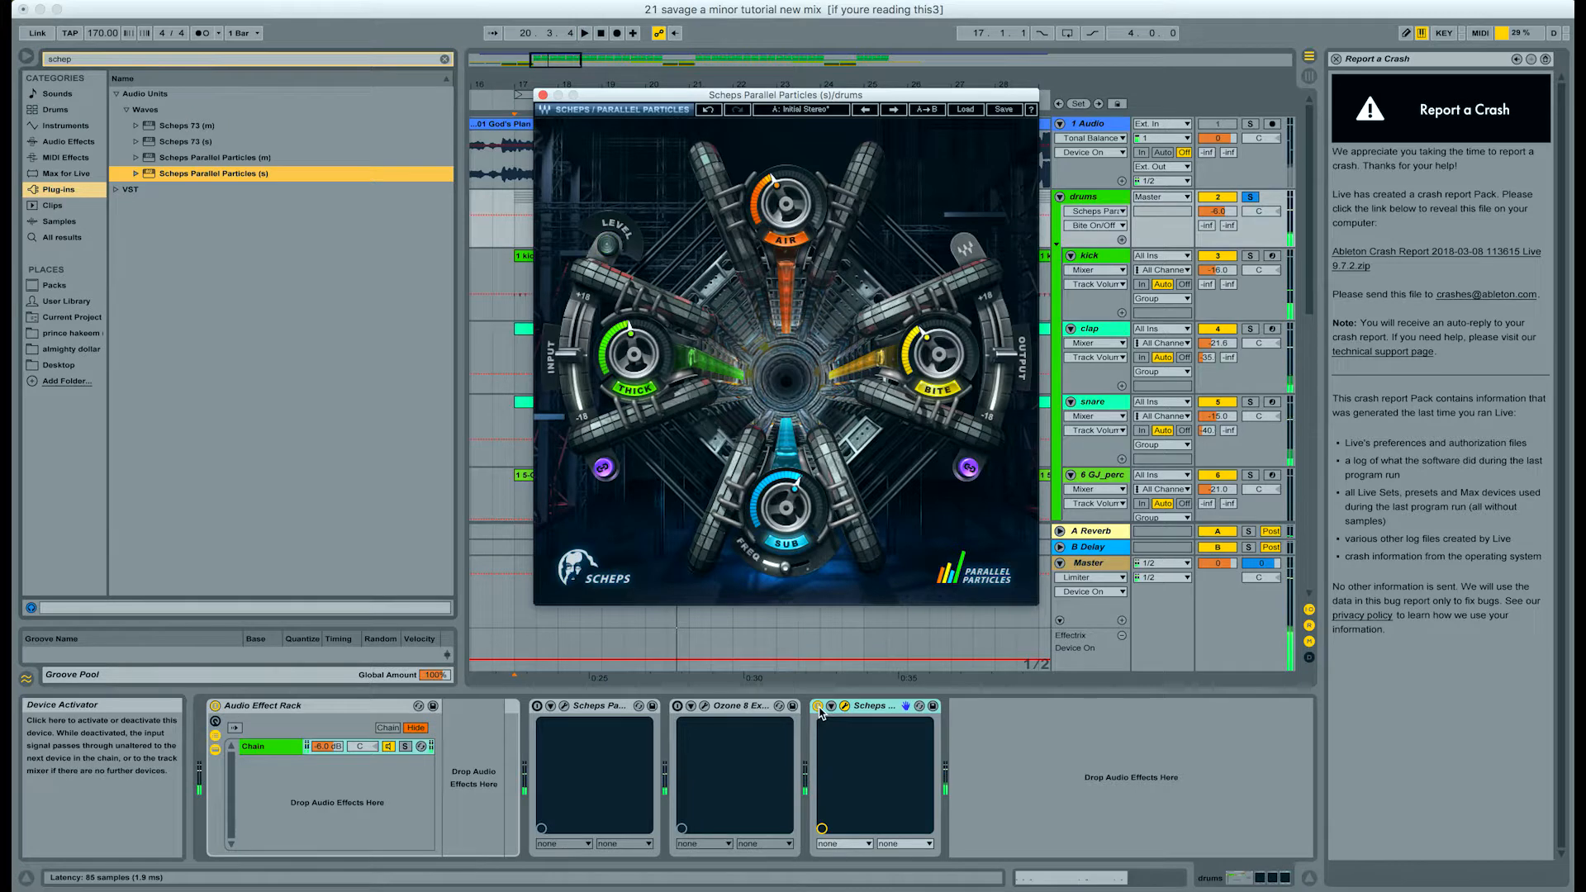
{"action": "left_click", "coordinate": [817, 706]}
{"action": "key", "text": "space"}
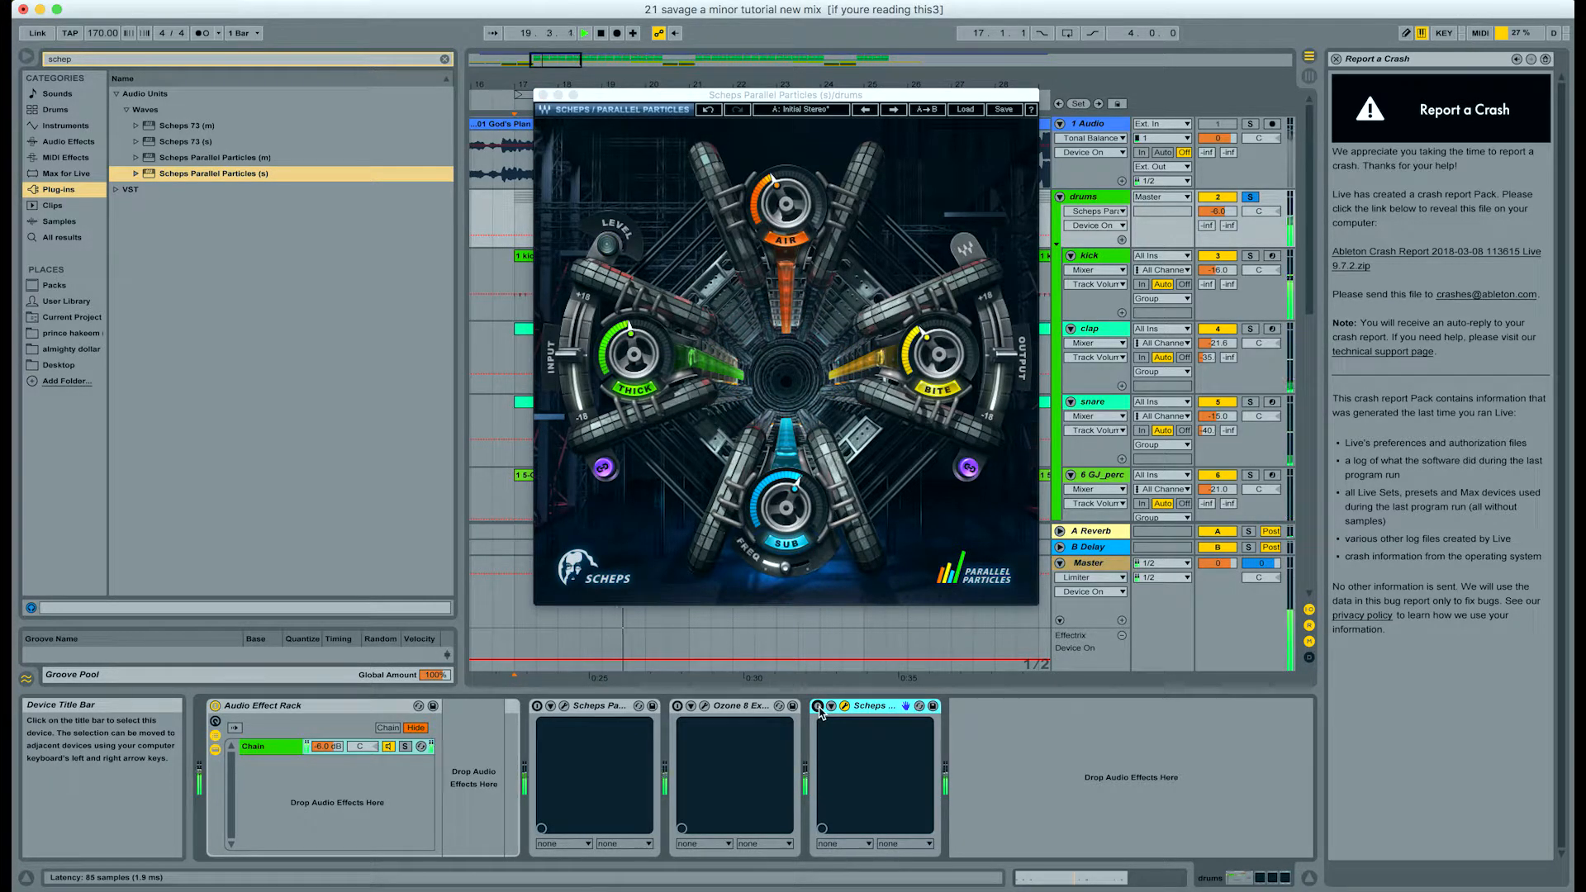
Replay the drums from bar 17, switching the new Scheps Parallel Particles device on, off and on again, and stop playback with it active
{"action": "key", "text": "space"}
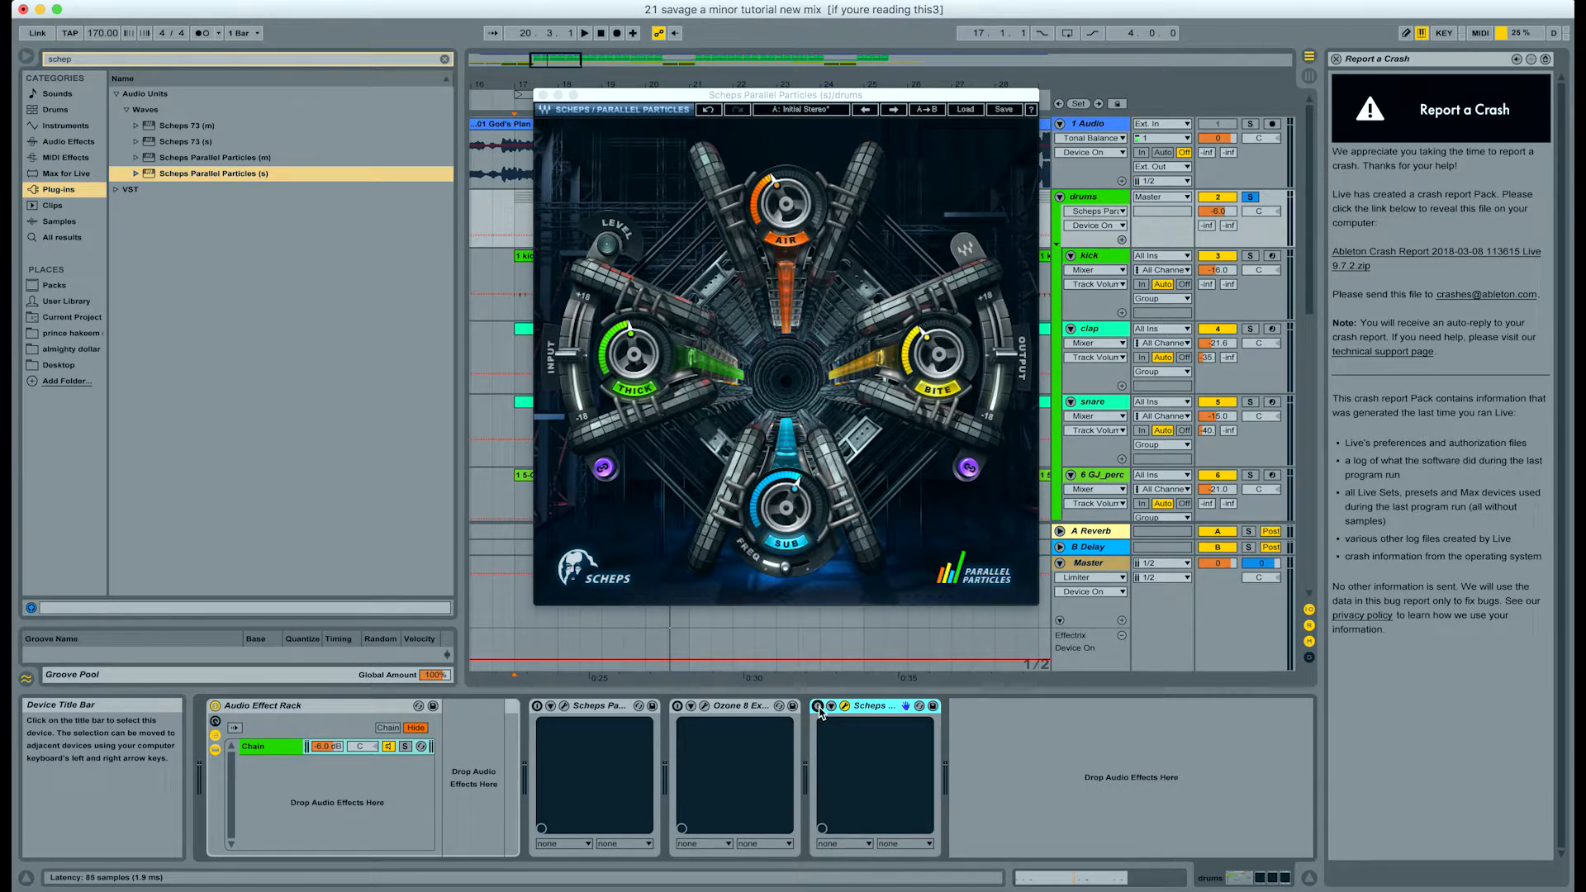
{"action": "key", "text": "space"}
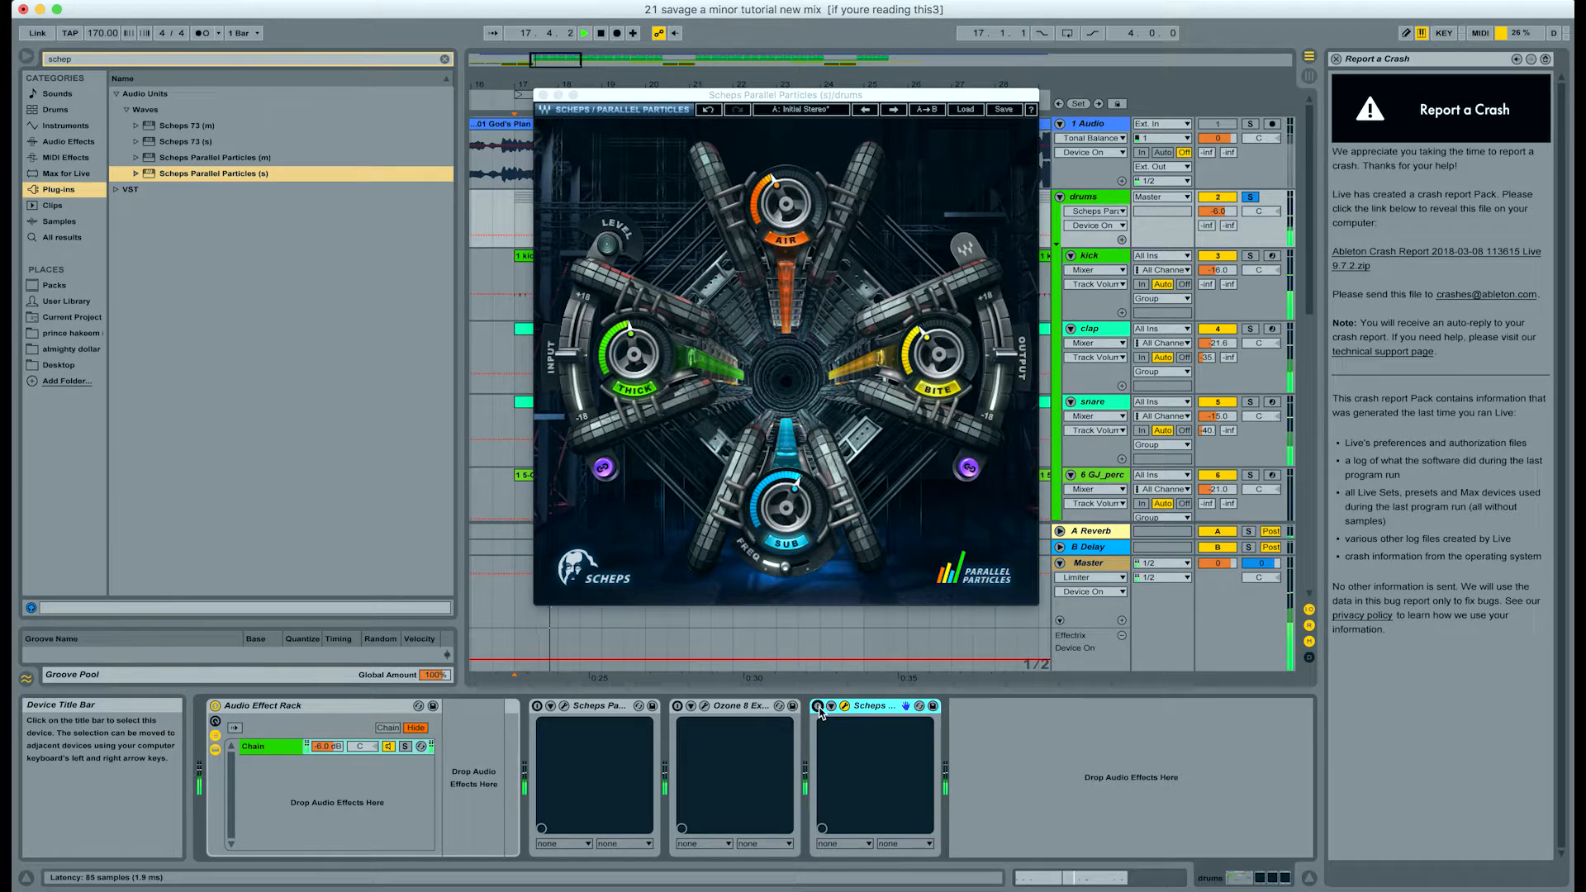
{"action": "left_click", "coordinate": [817, 706]}
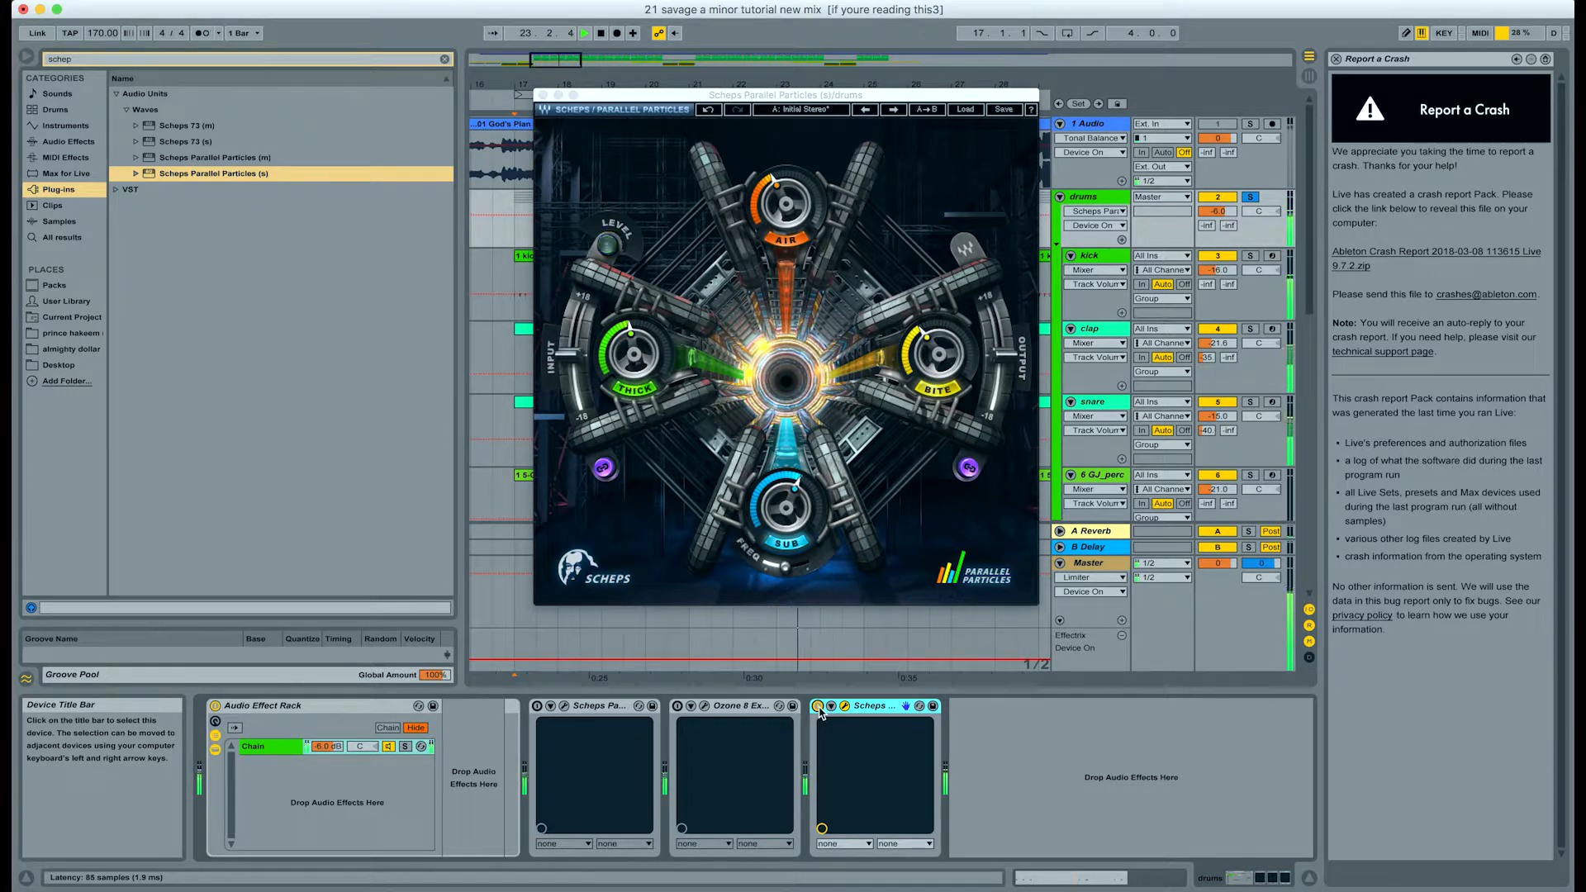
{"action": "left_click", "coordinate": [818, 708]}
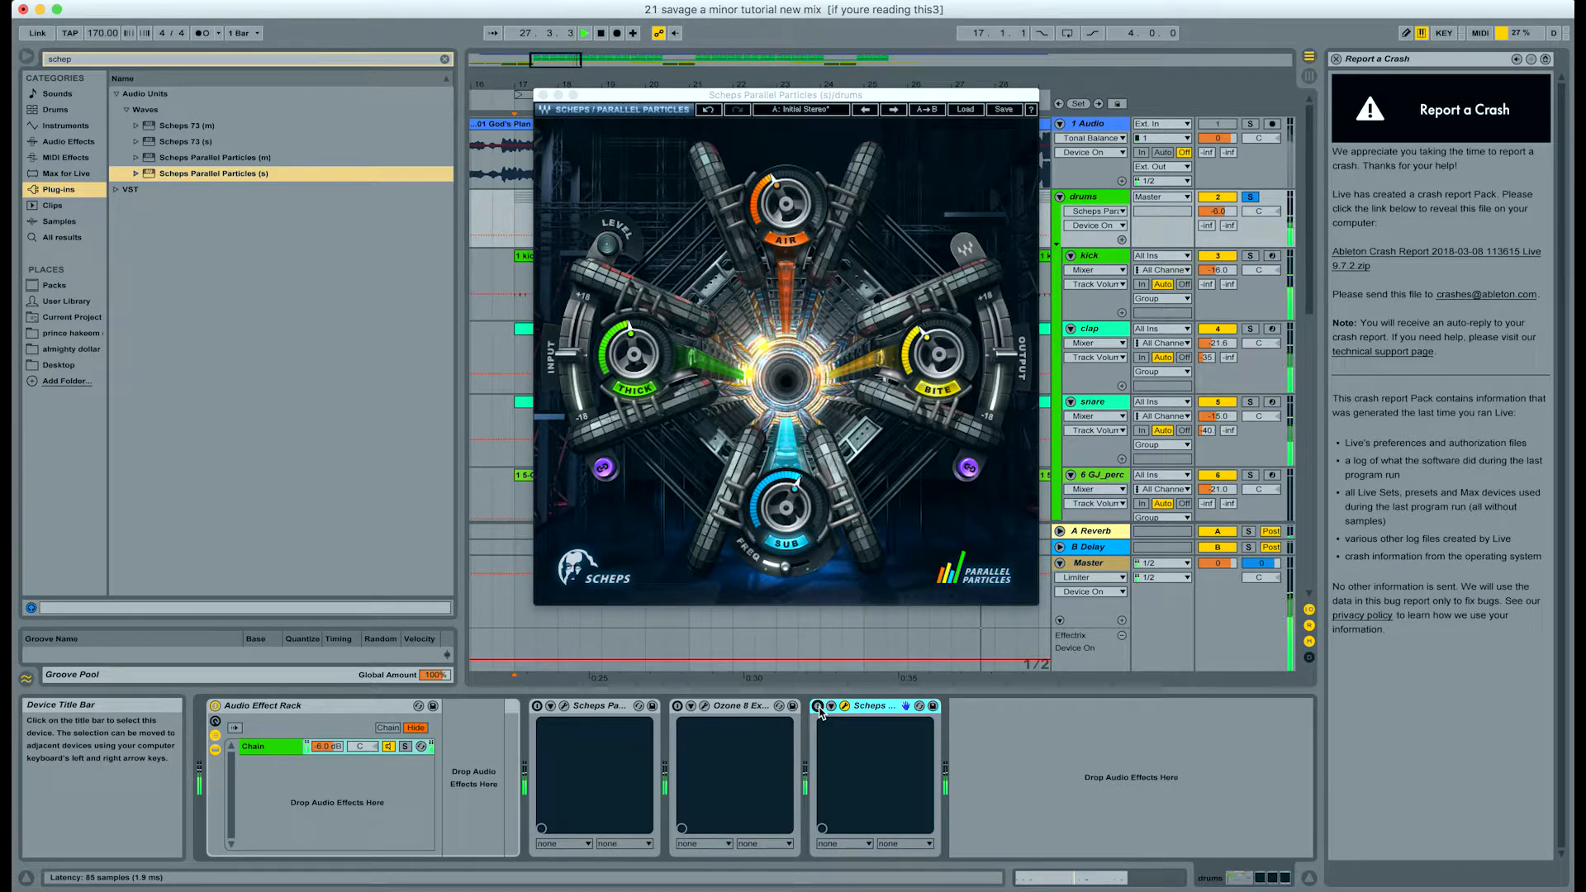
{"action": "left_click", "coordinate": [819, 707]}
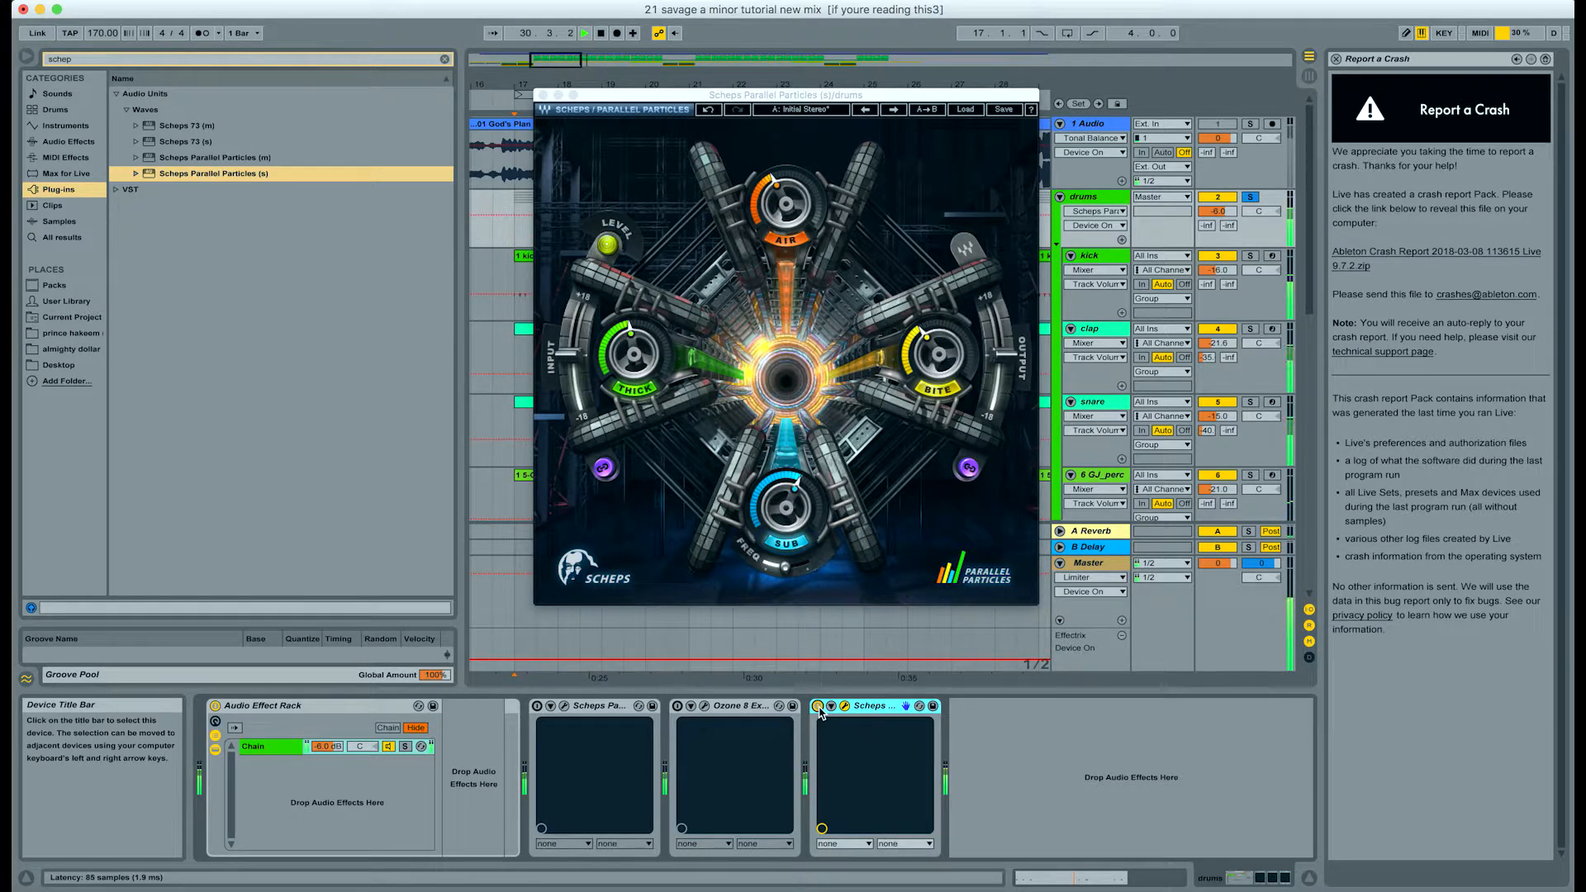
{"action": "key", "text": "space"}
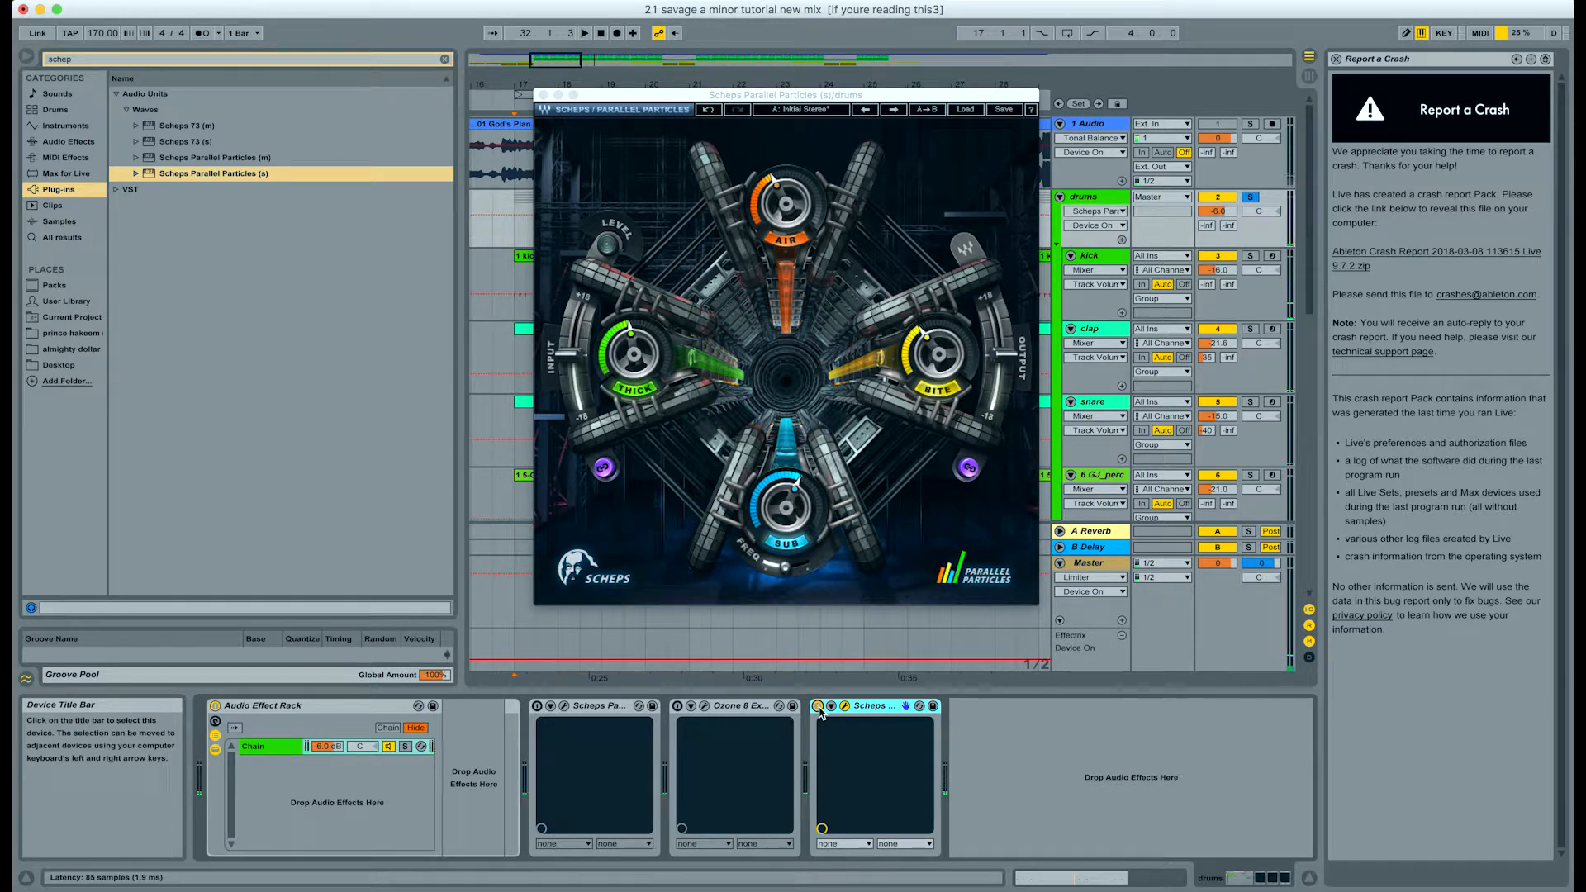